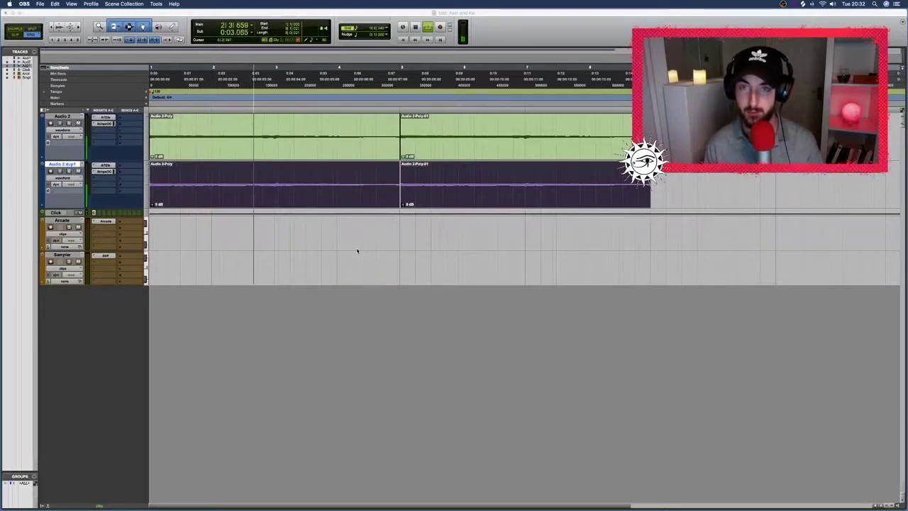
Play back the two Audio 2 tracks from the start of the session.
left_click(356, 251)
key("space")
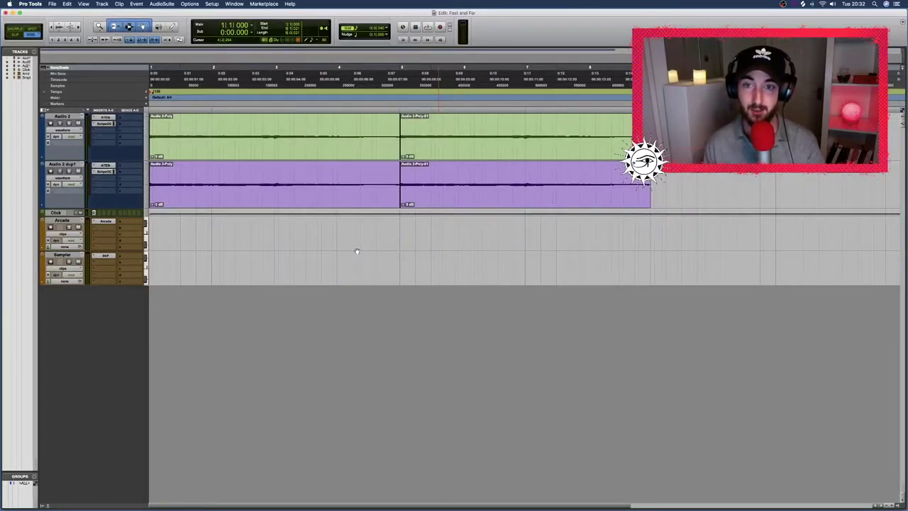
key("space")
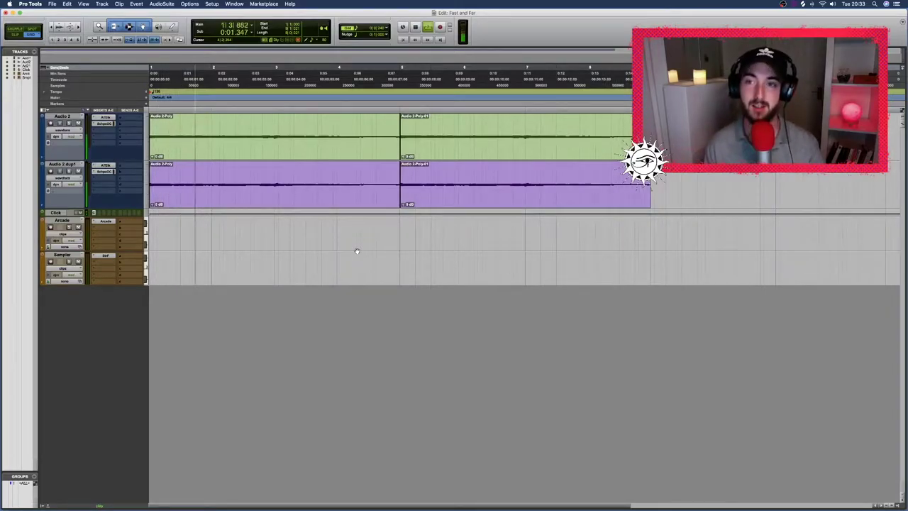
key("space")
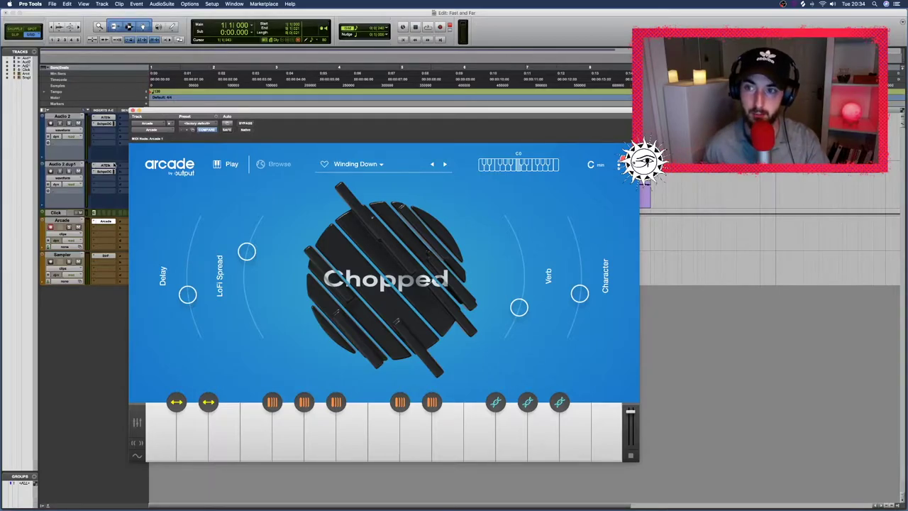
Check the key in Audio 2's Auto-Tune EFX and set Arcade's session key to C major.
left_click(104, 118)
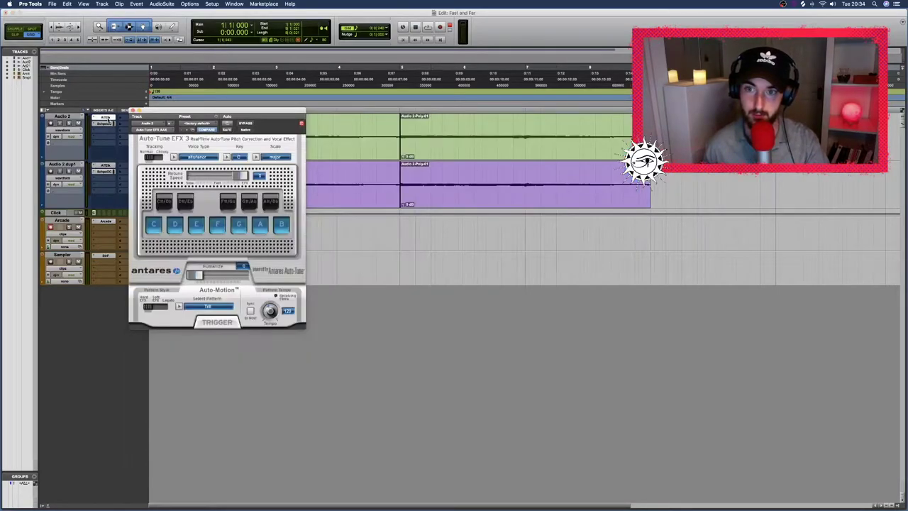
left_click(132, 111)
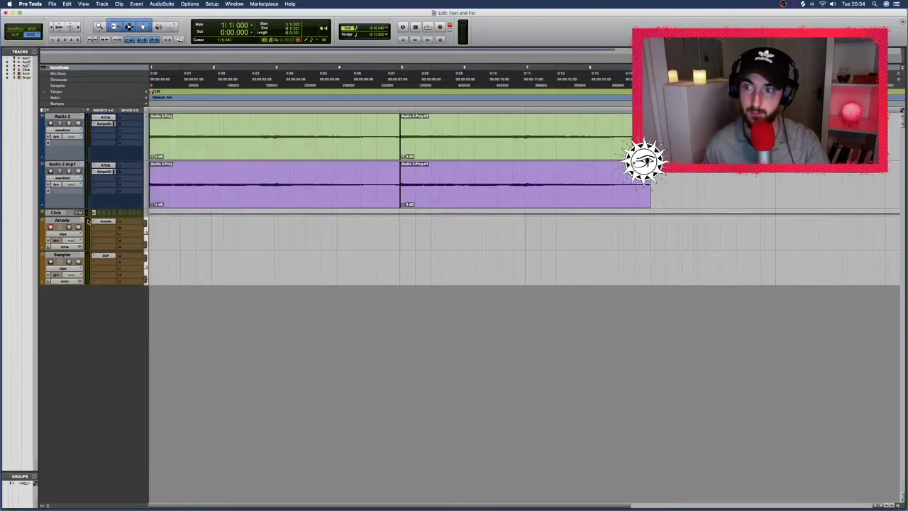
left_click(103, 222)
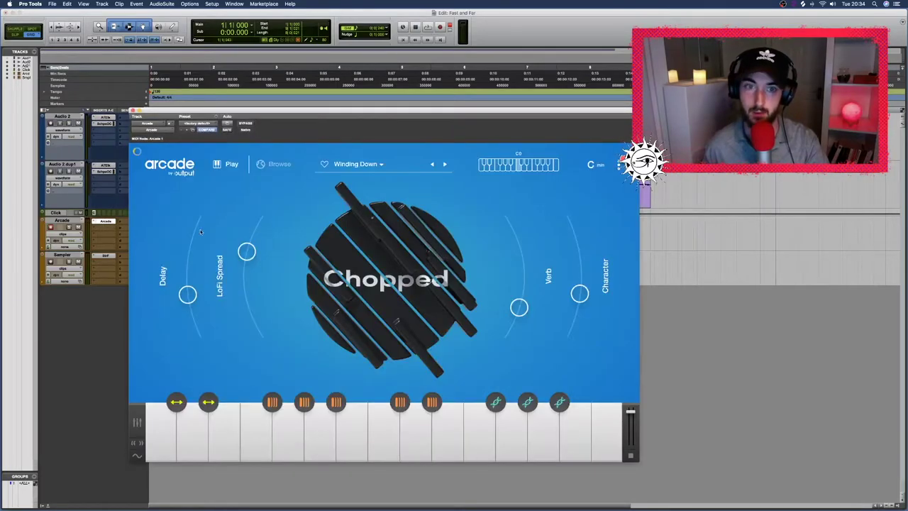
left_click(594, 165)
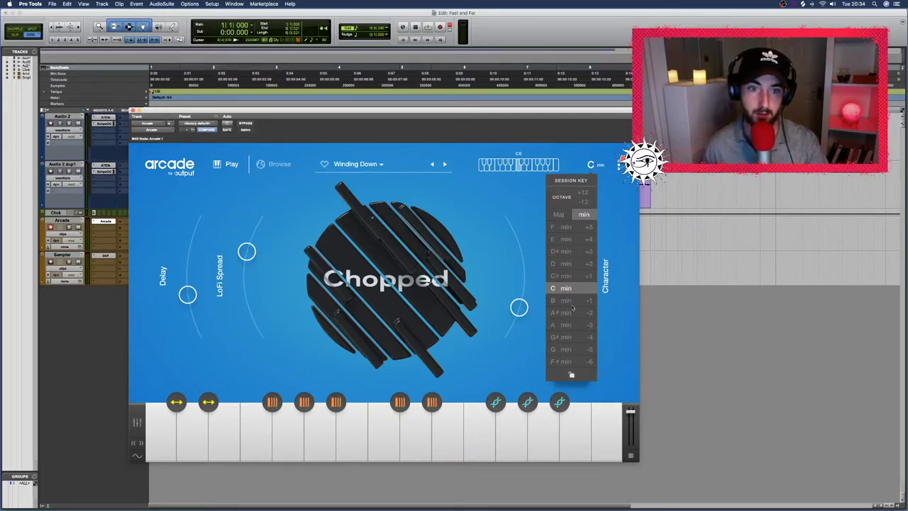
left_click(558, 214)
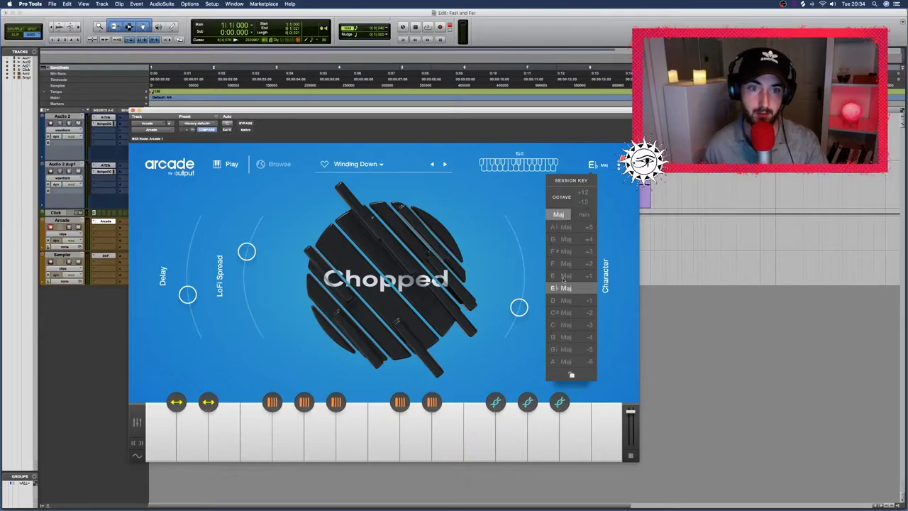
left_click(567, 325)
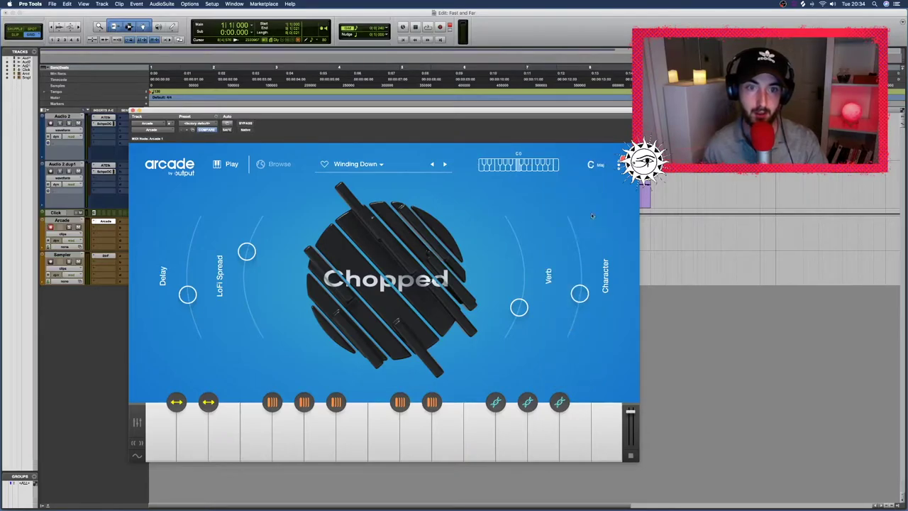
left_click(596, 171)
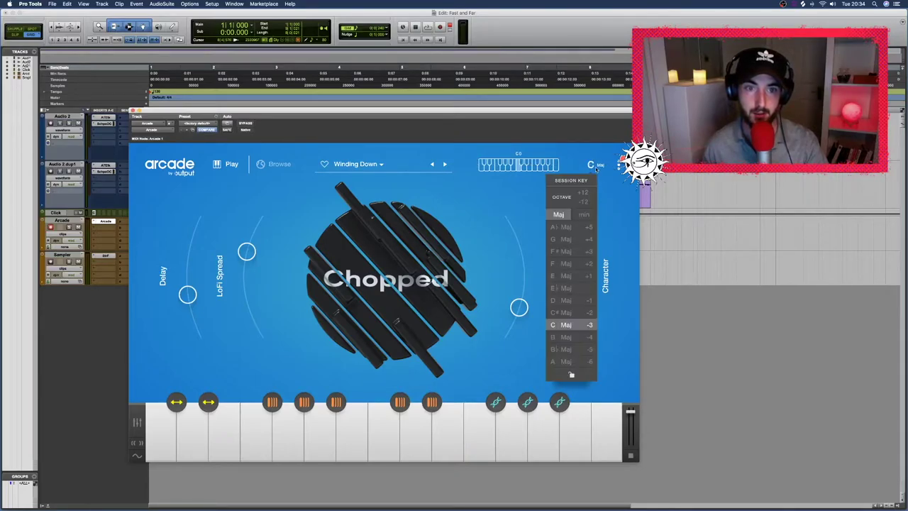
left_click(536, 376)
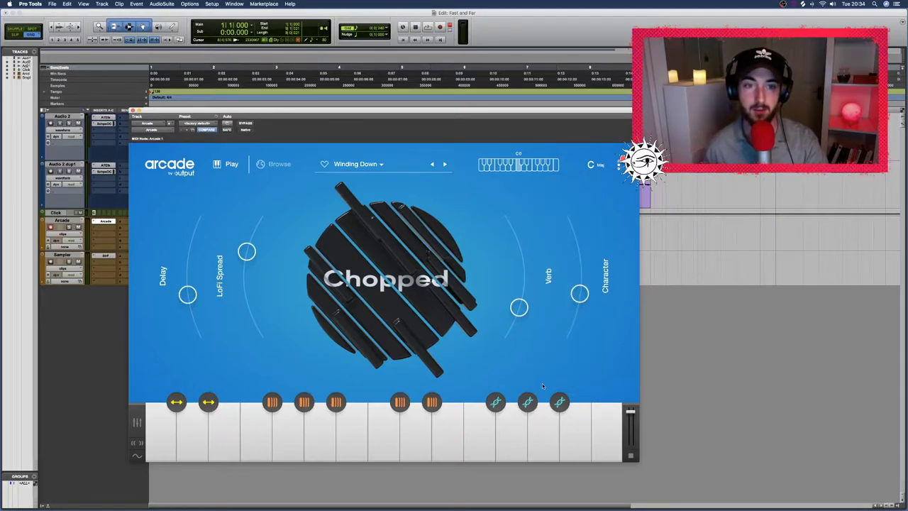
Review Arcade's speed, legato and input quantize options and close the plug-in window.
left_click(615, 168)
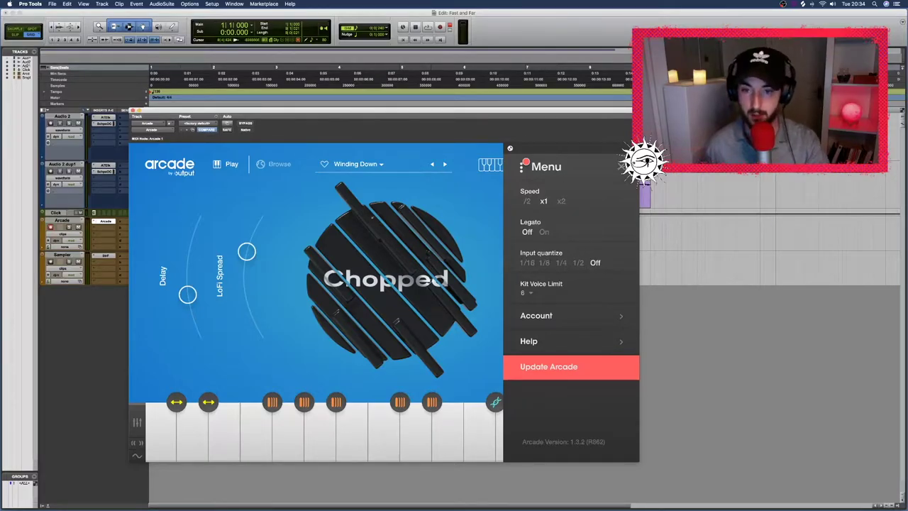
left_click(473, 299)
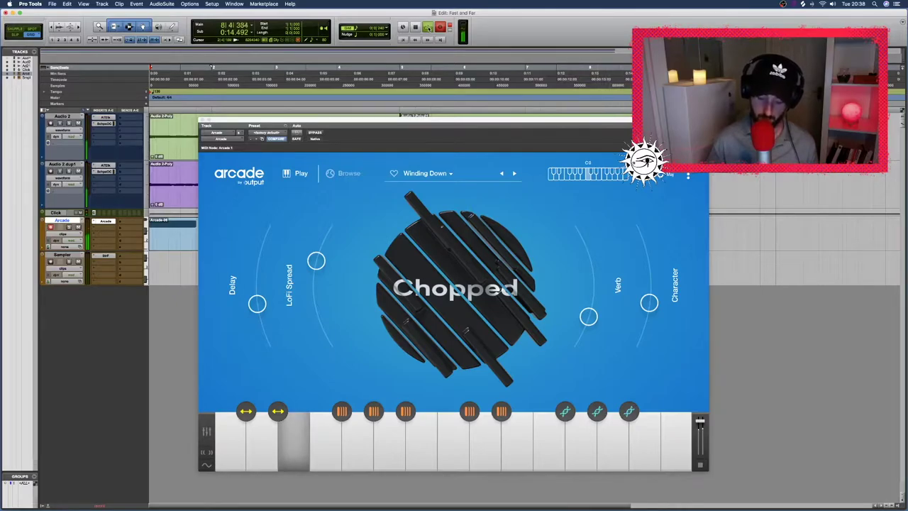
key("super+w")
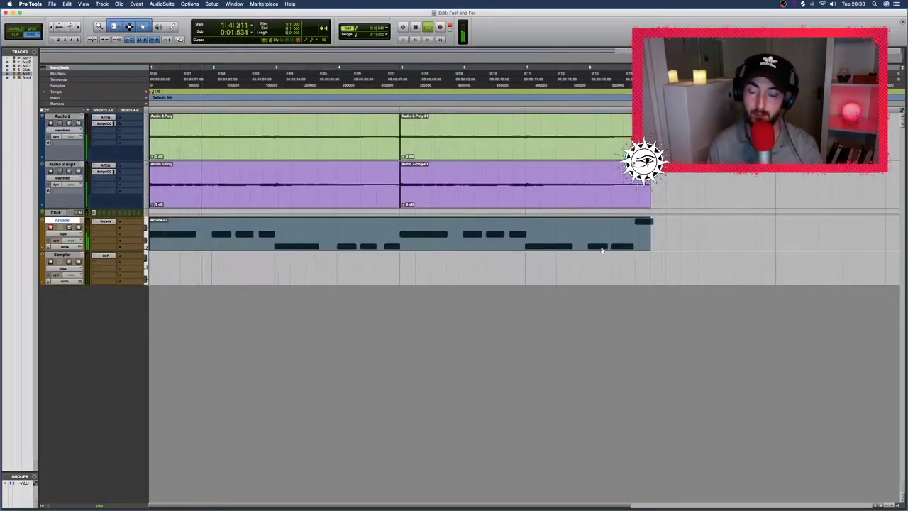
Raise the LoFi Spread and Delay amounts in Arcade while the loop plays.
left_click(105, 220)
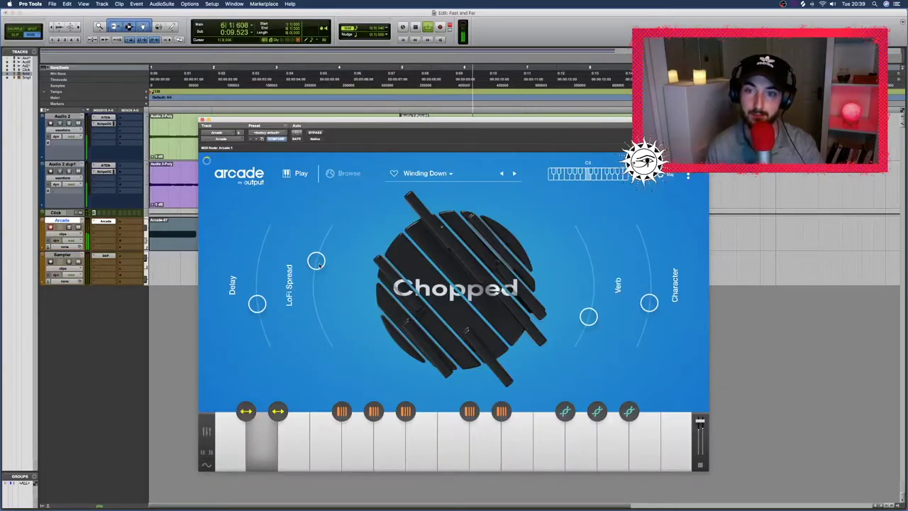
left_click_drag(319, 264, 329, 404)
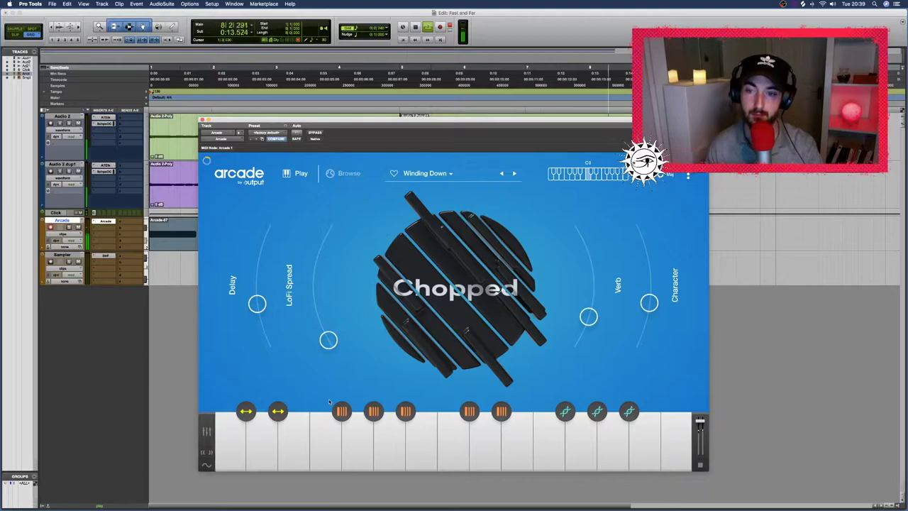
left_click_drag(329, 340, 320, 248)
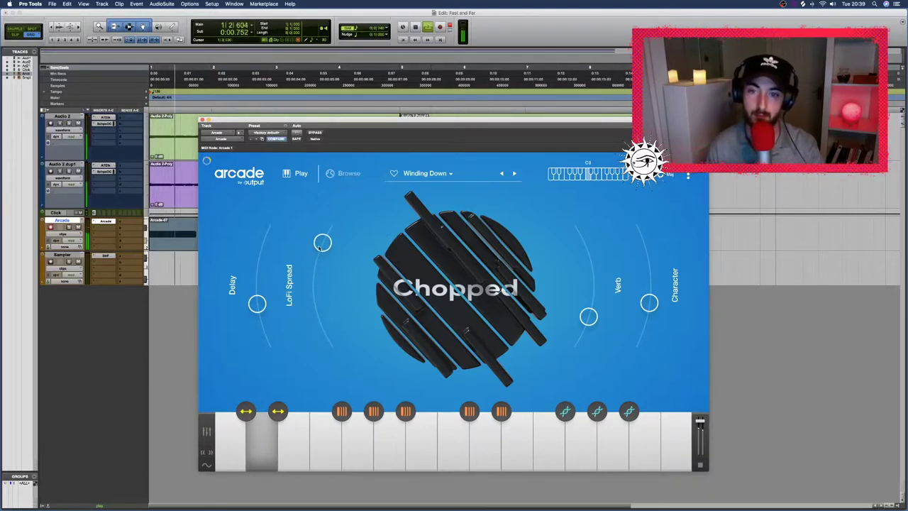
left_click_drag(257, 303, 263, 262)
Raise the Verb and Character amounts in Arcade and stop playback.
left_click_drag(588, 317, 591, 261)
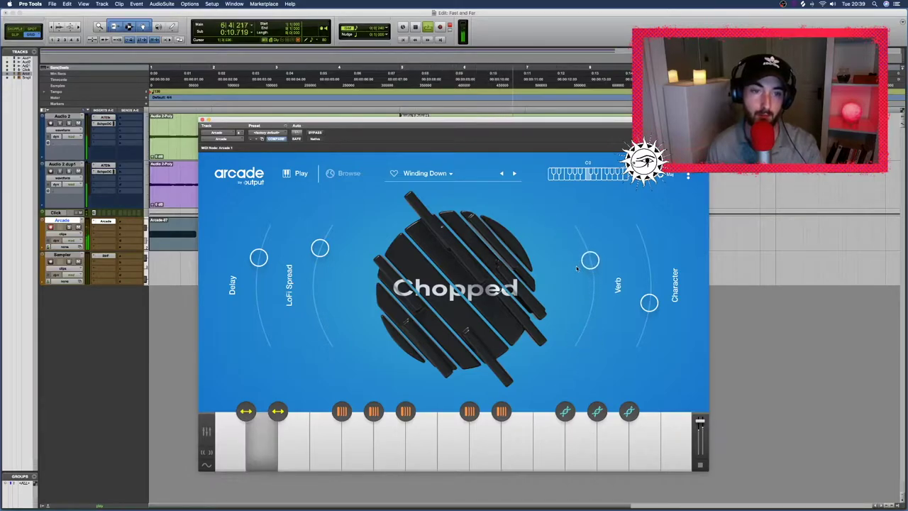
left_click_drag(651, 306, 644, 279)
mouse_move(589, 260)
left_mouse_down()
mouse_move(593, 283)
mouse_move(594, 275)
left_mouse_up()
left_click_drag(650, 278, 652, 282)
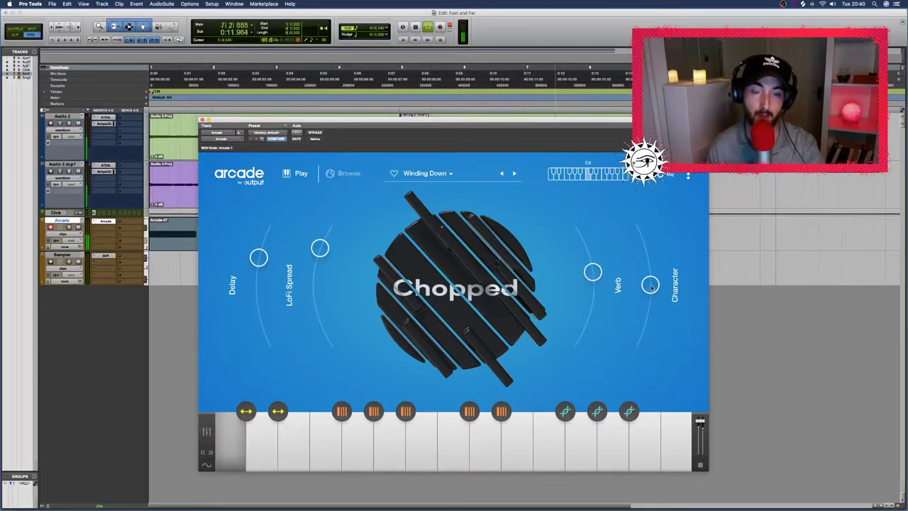
key("space")
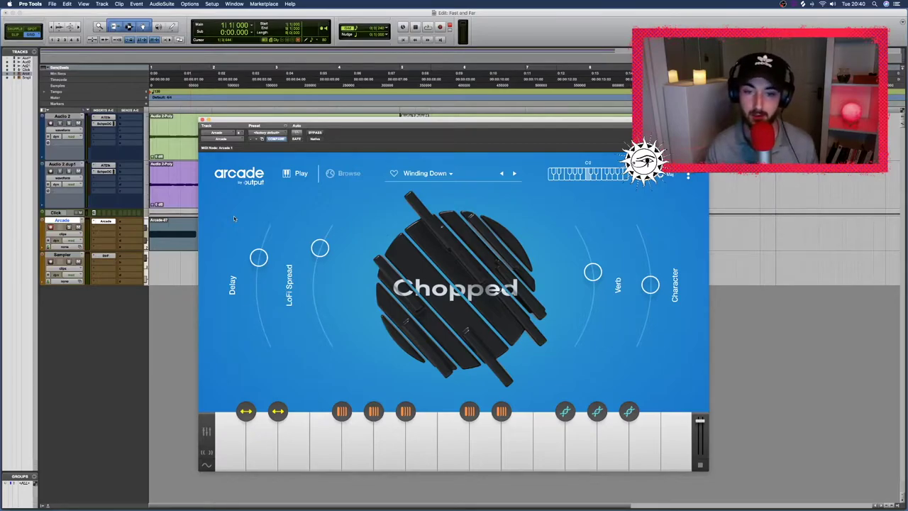
Create an audio track named V3.
key("space")
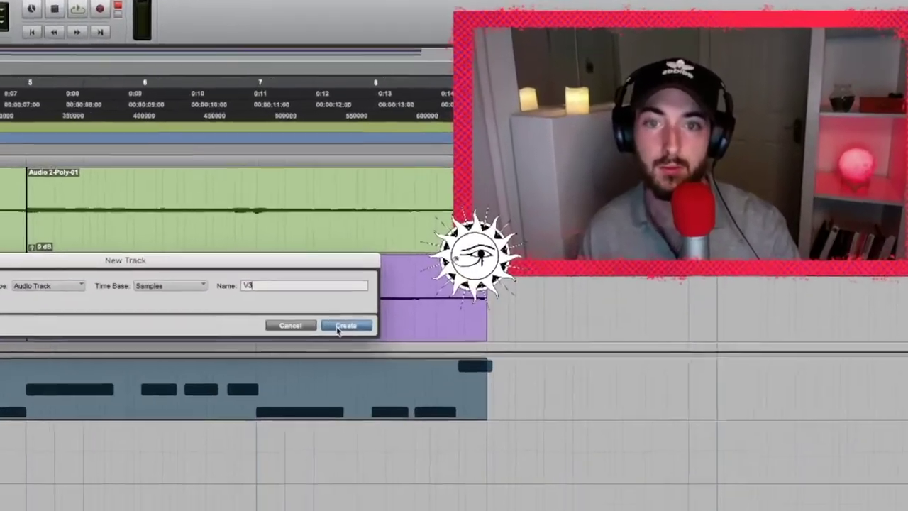
left_click(476, 254)
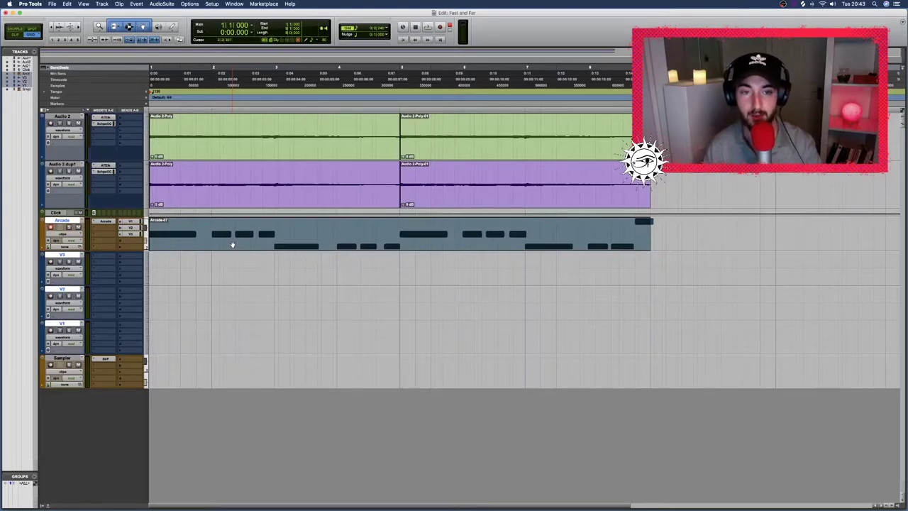
Record Arcade's output as audio onto the V3, V2 and V1 tracks in separate passes.
key("super+alt+ctrl+w")
key("space")
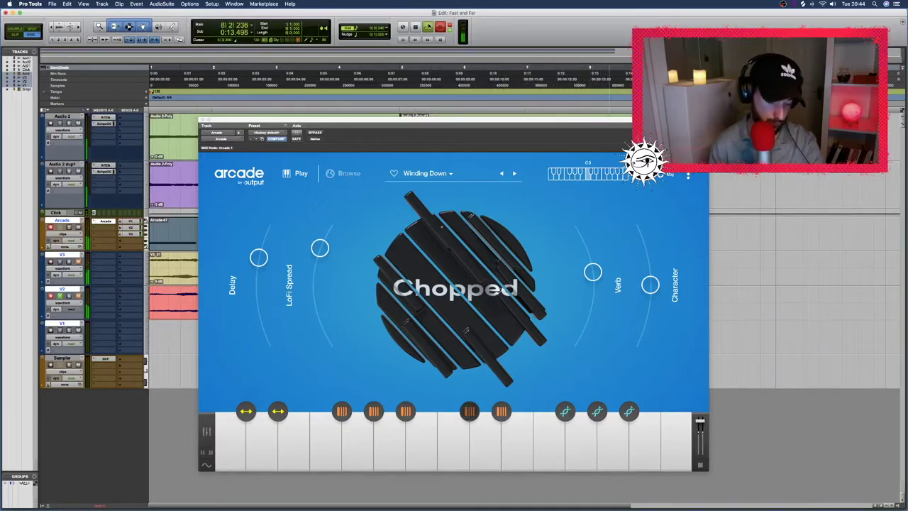
key("space")
key("space")
key("super+w")
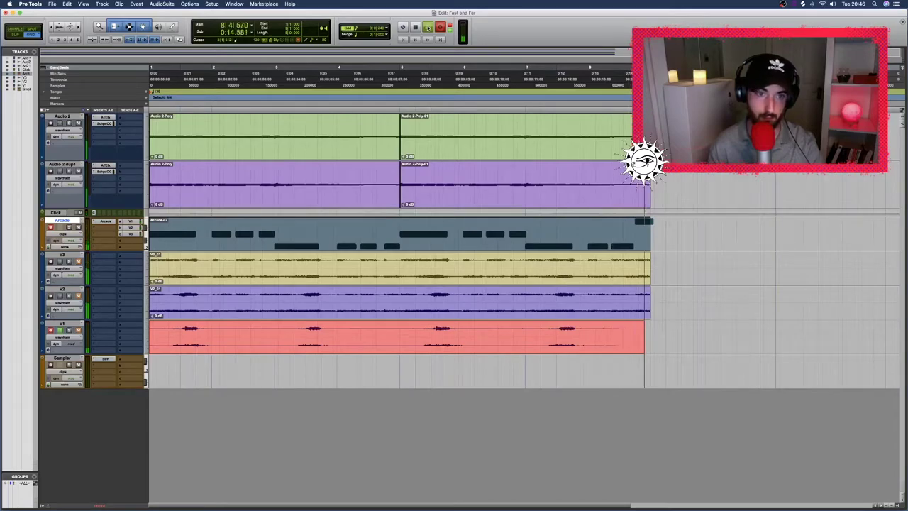
key("space")
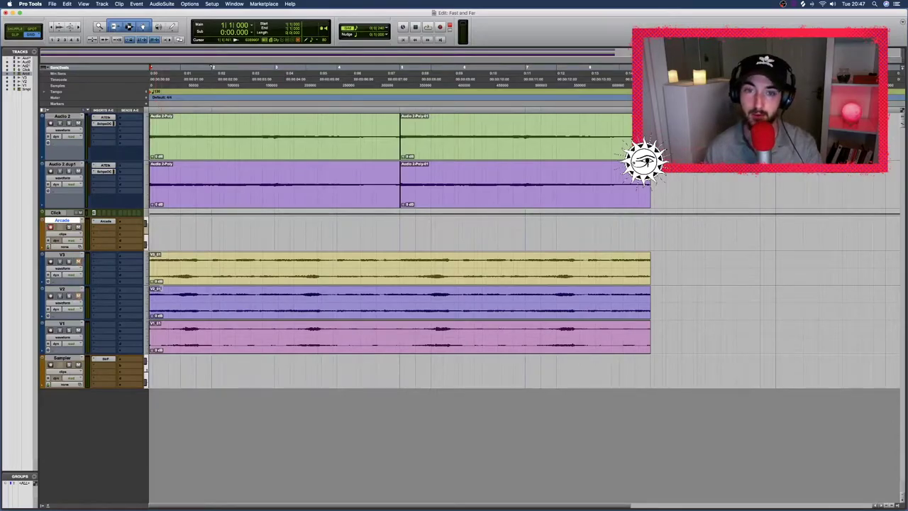
Select the V1 clip and play back the session with the recorded Arcade audio.
left_click(362, 348)
key("space")
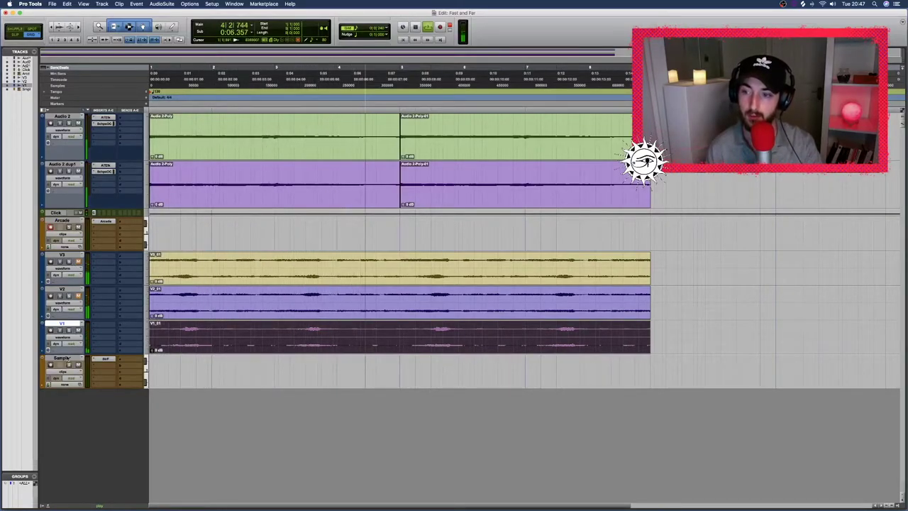
Select the Sampler track and balance its level against the other tracks in the mixer.
left_click(62, 358)
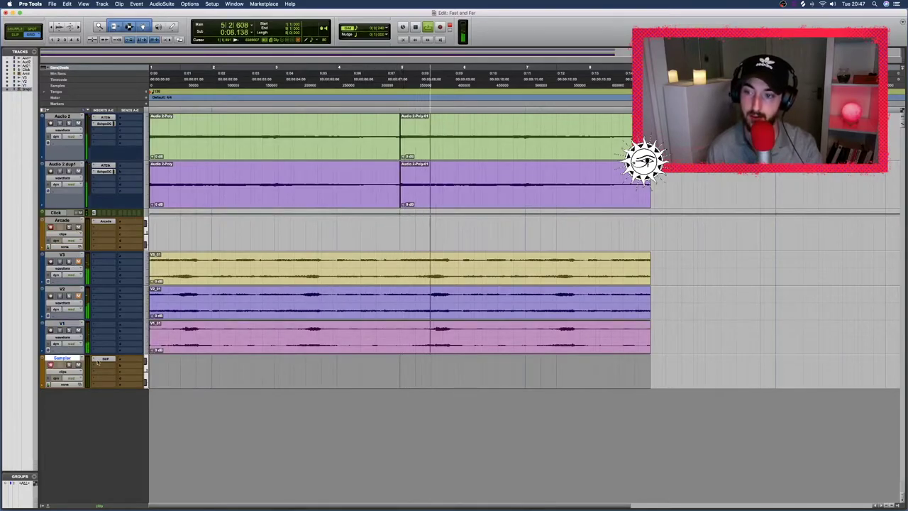
left_click(275, 206)
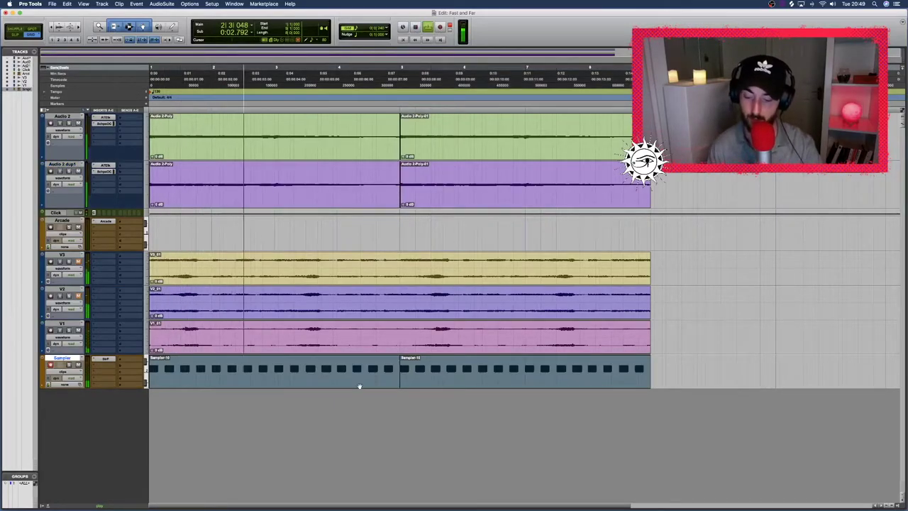
key("super+equal")
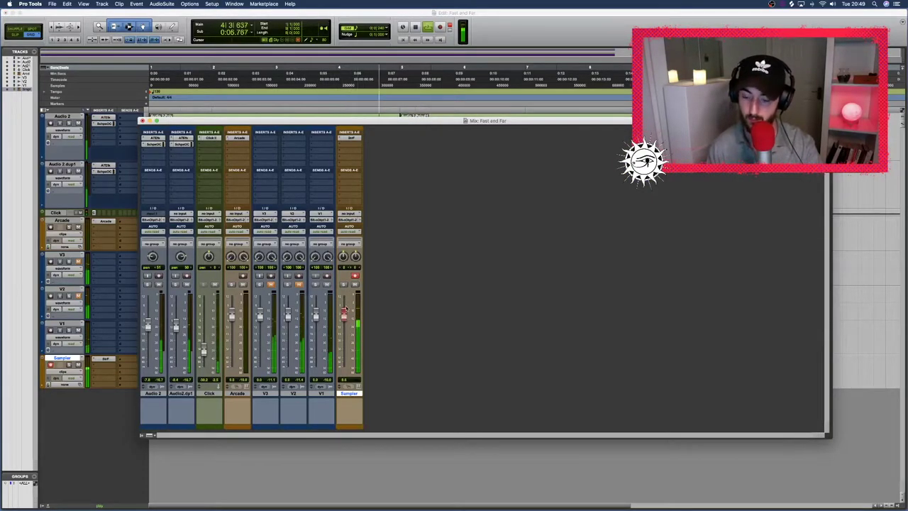
key("super+equal")
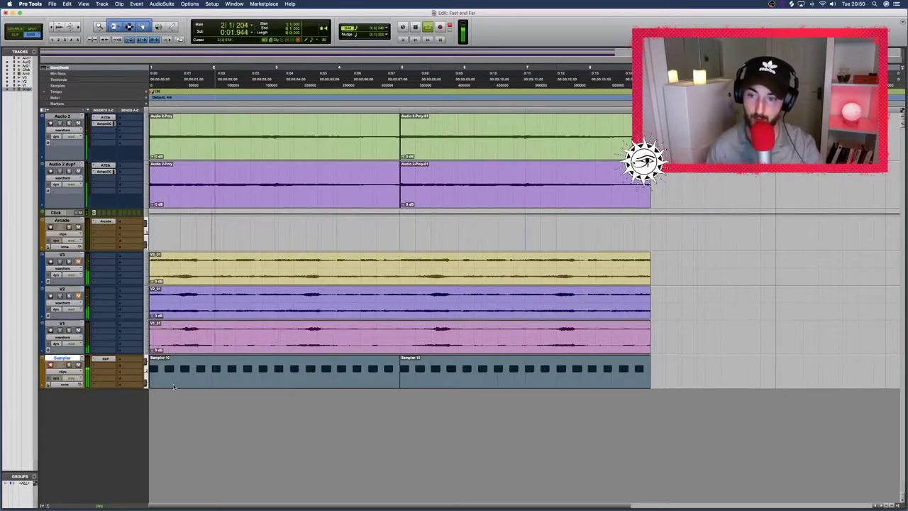
Record the Sampler's beat as audio onto the 4 on the floor track and return to the session start.
key("super+space")
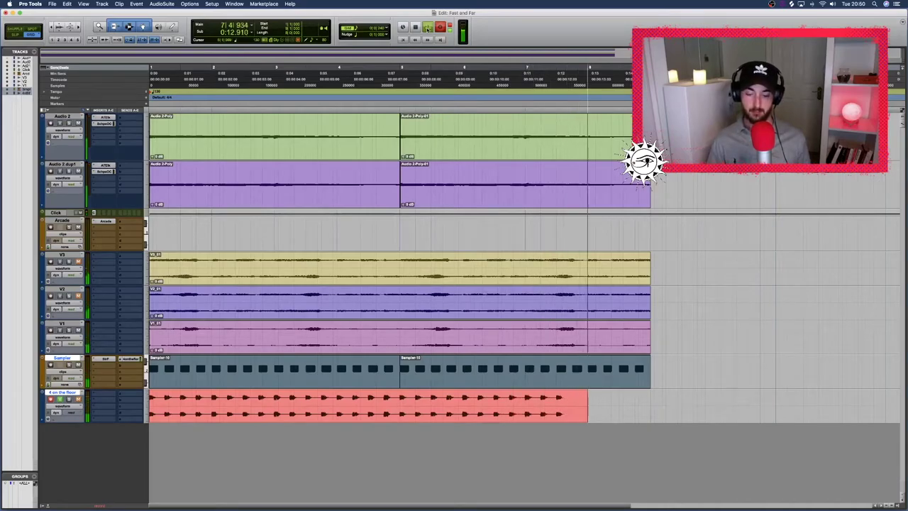
key("space")
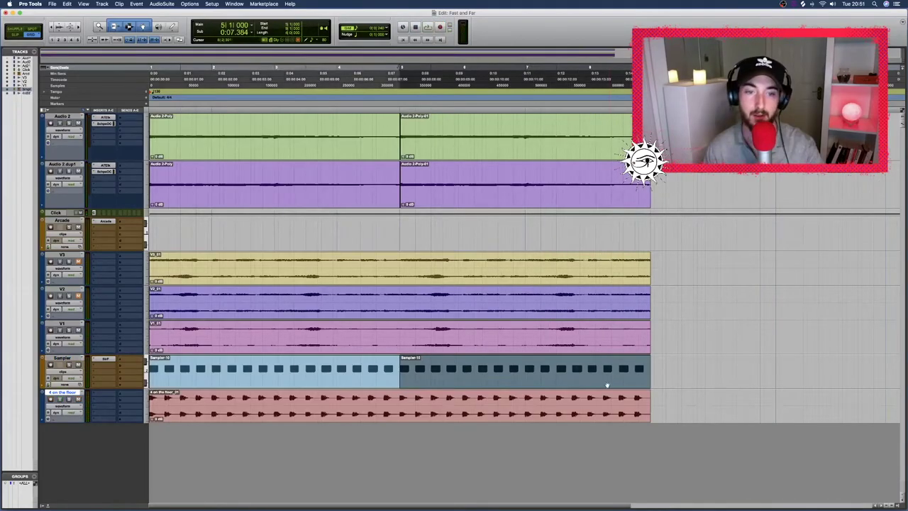
key("Return")
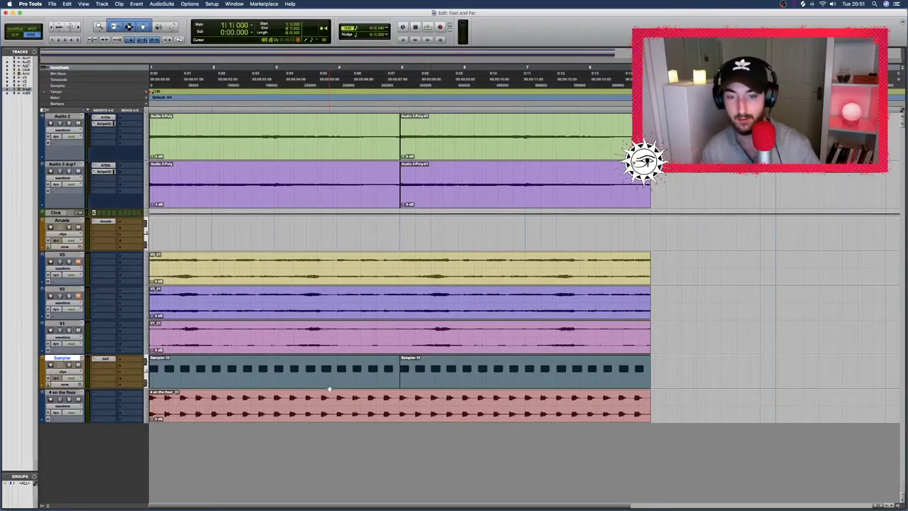
Remove the MIDI clips from the Sampler track and play back the 4 on the floor recording.
key("super+z")
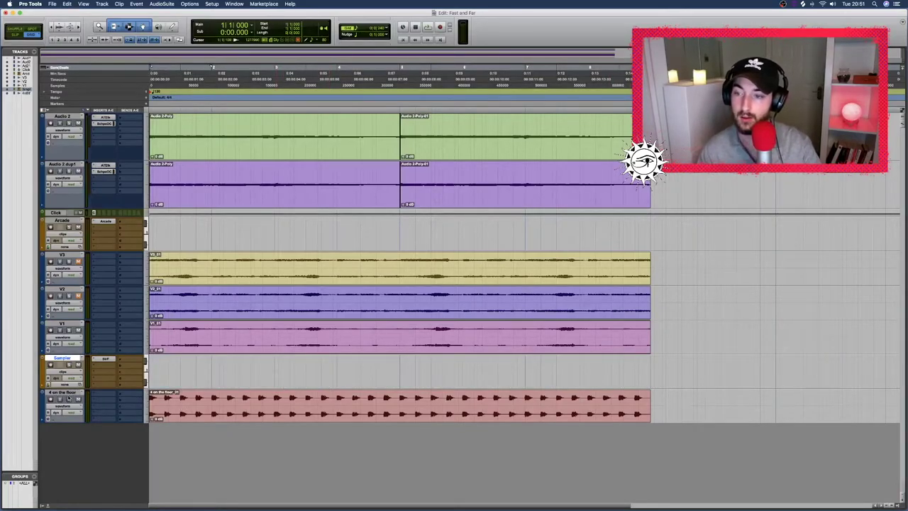
left_click(149, 402)
key("space")
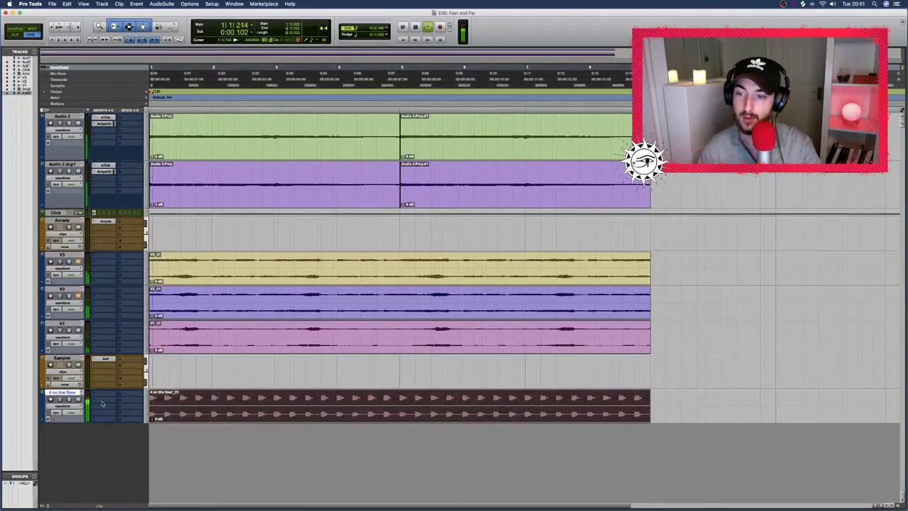
Insert a stereo EQ3 7-Band on the 4 on the floor track, enable its low-pass filter, and lower the cutoff to about 120 Hz.
left_click(102, 395)
mouse_move(129, 408)
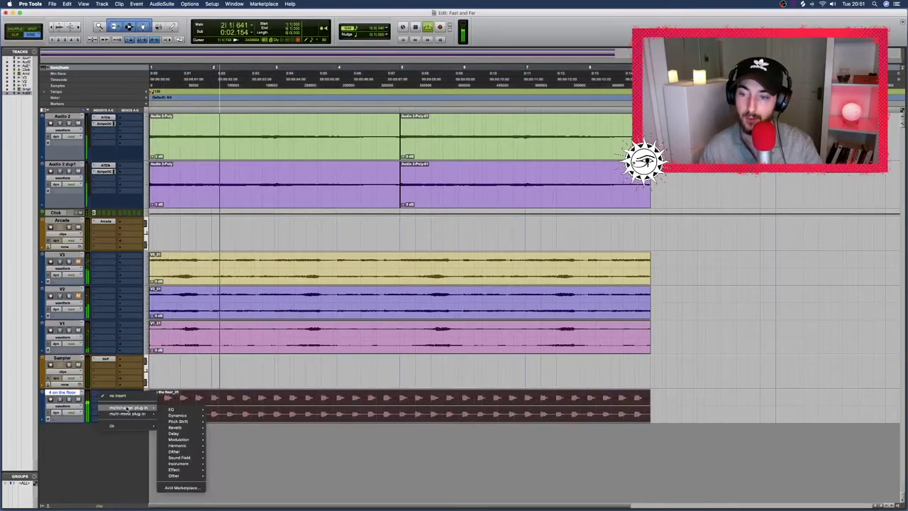
mouse_move(179, 411)
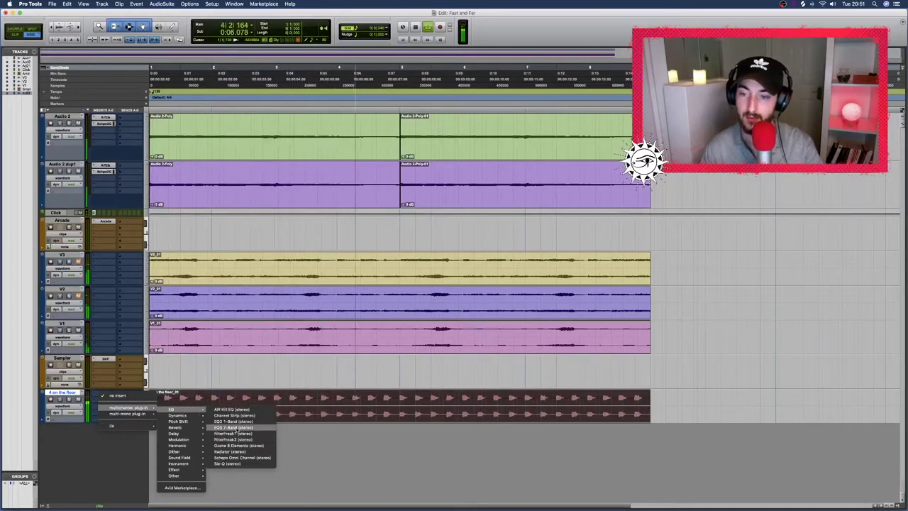
left_click(236, 430)
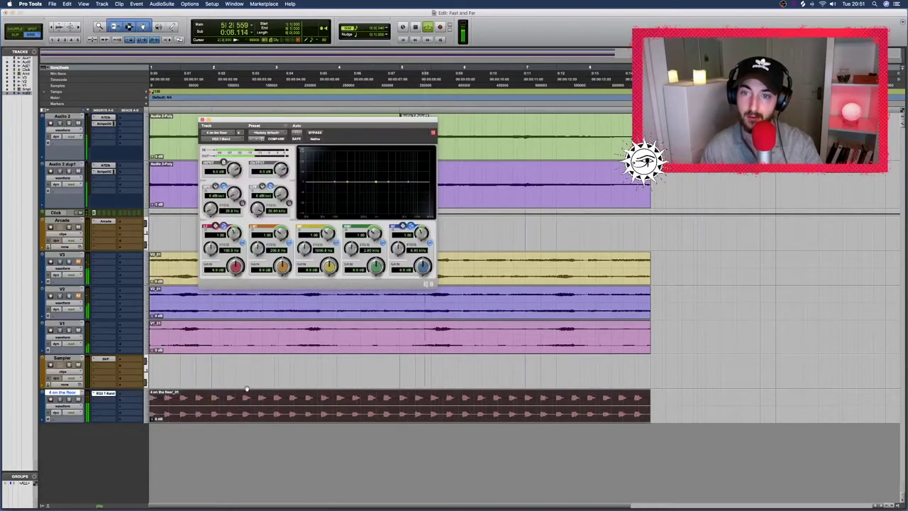
left_click_drag(260, 207, 262, 217)
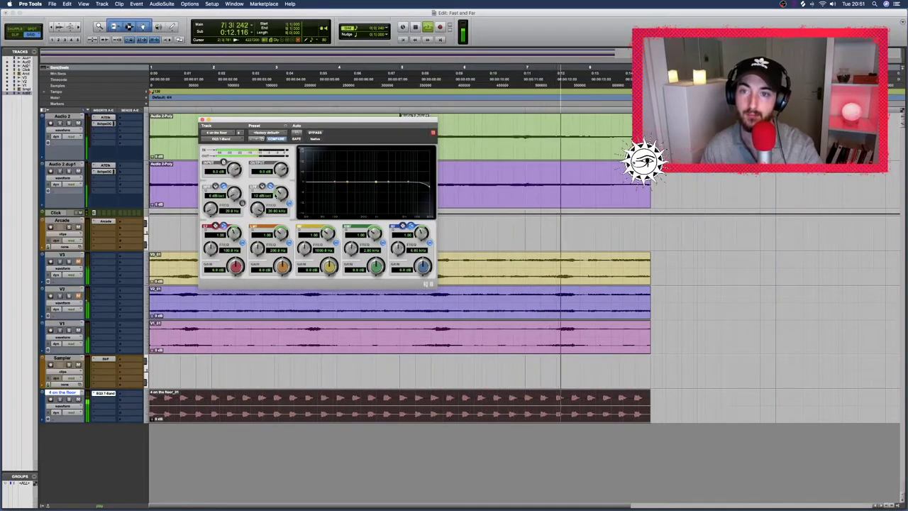
left_click_drag(428, 188, 354, 190)
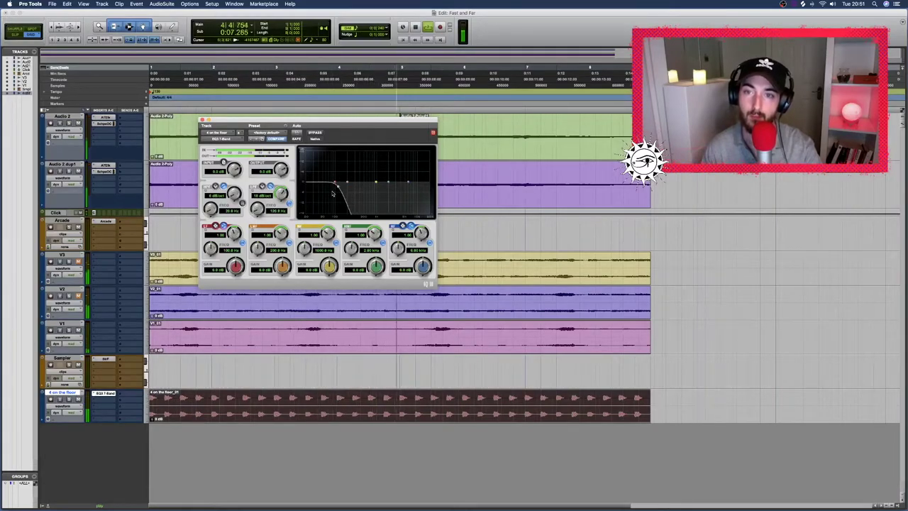
Enable automation for the EQ's Low-Pass Freq parameter and close the plug-in window.
left_click(298, 134)
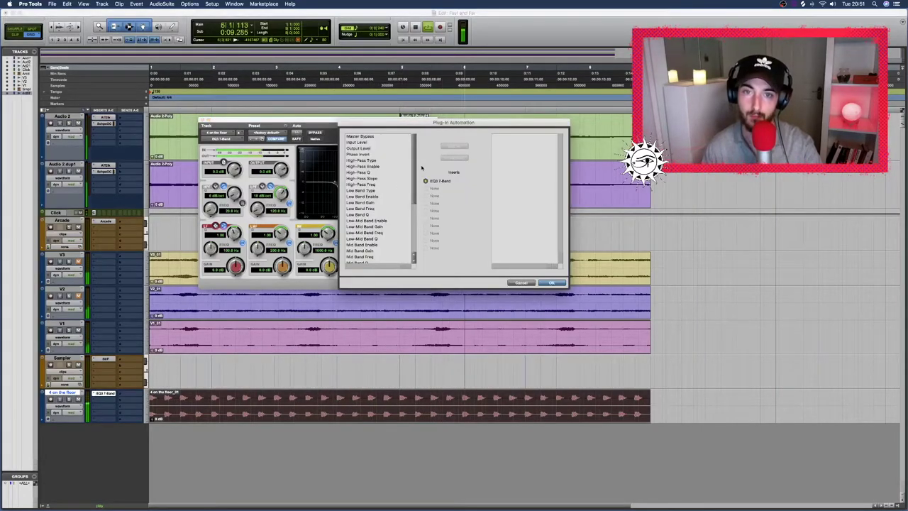
scroll(397, 209, "down", 5)
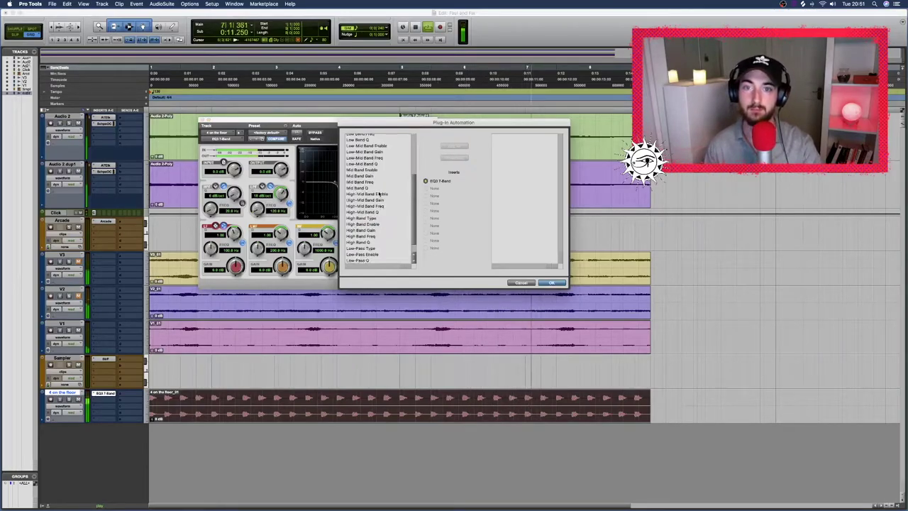
left_click(378, 260)
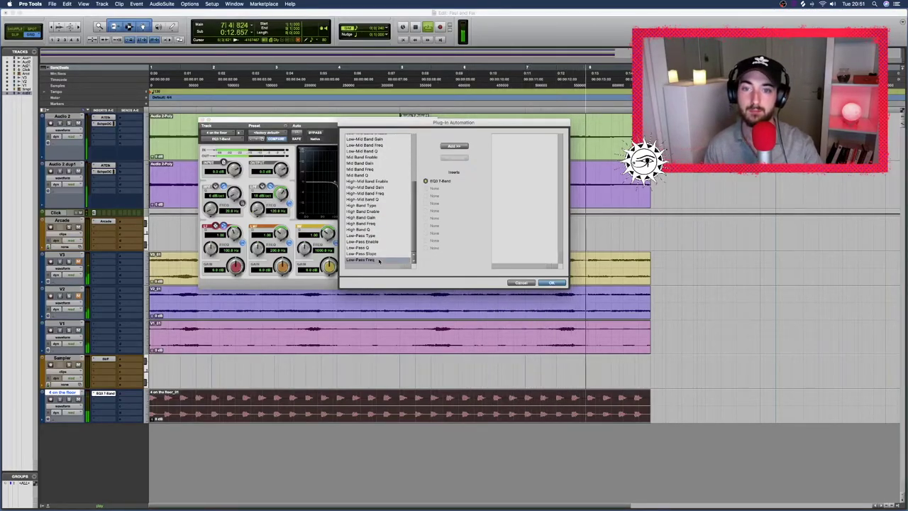
left_click(445, 148)
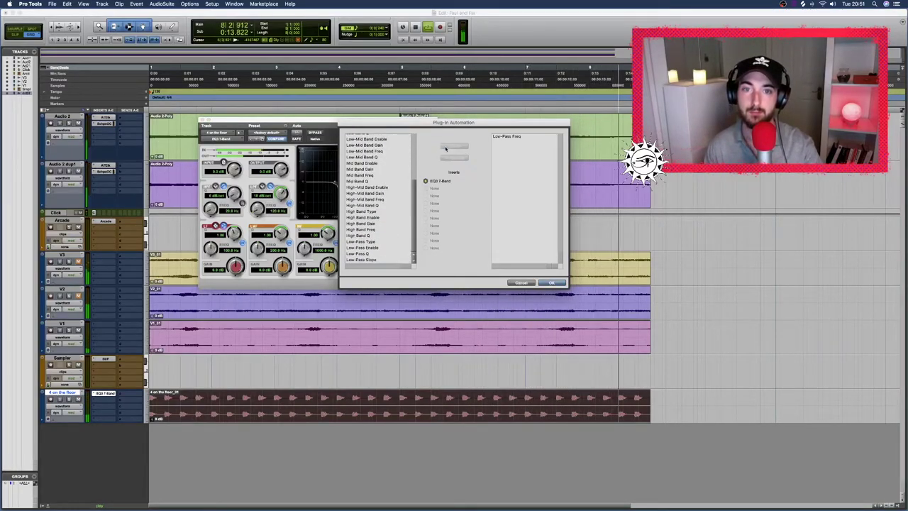
left_click(552, 283)
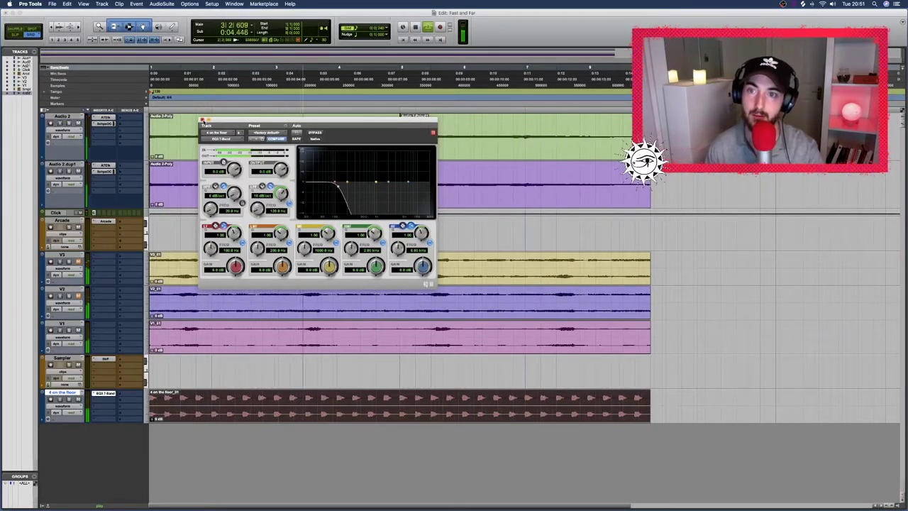
left_click(202, 120)
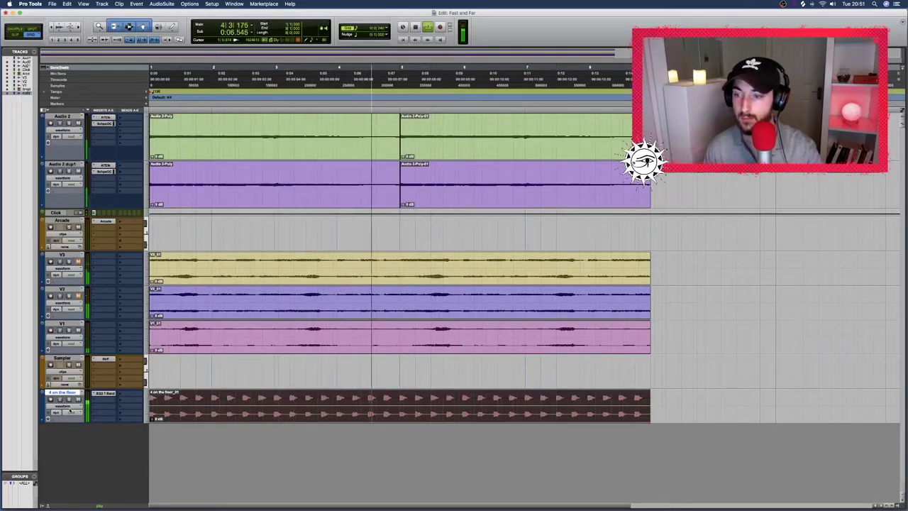
Show the low-pass frequency automation on the 4 on the floor track, ramp it up to maximum at bar 9, and play it back.
left_click(69, 410)
left_click(117, 438)
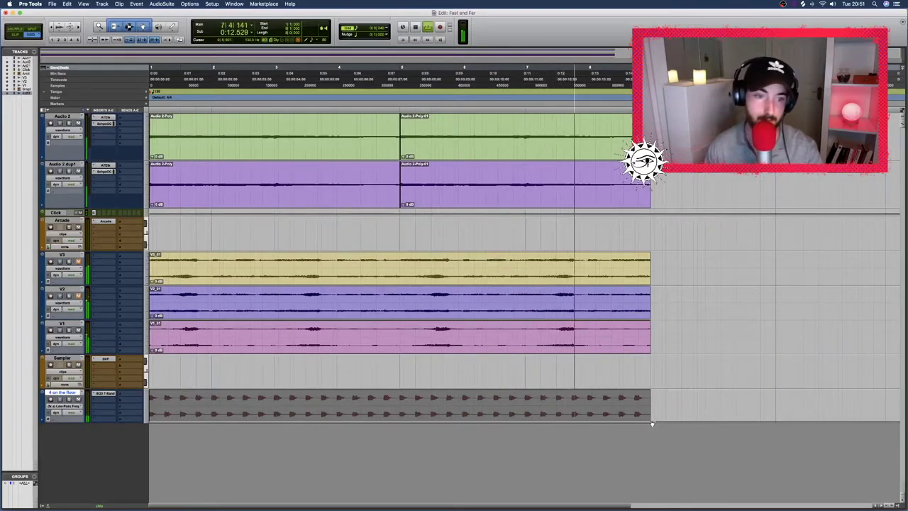
key("space")
left_click_drag(650, 421, 650, 390)
key("space")
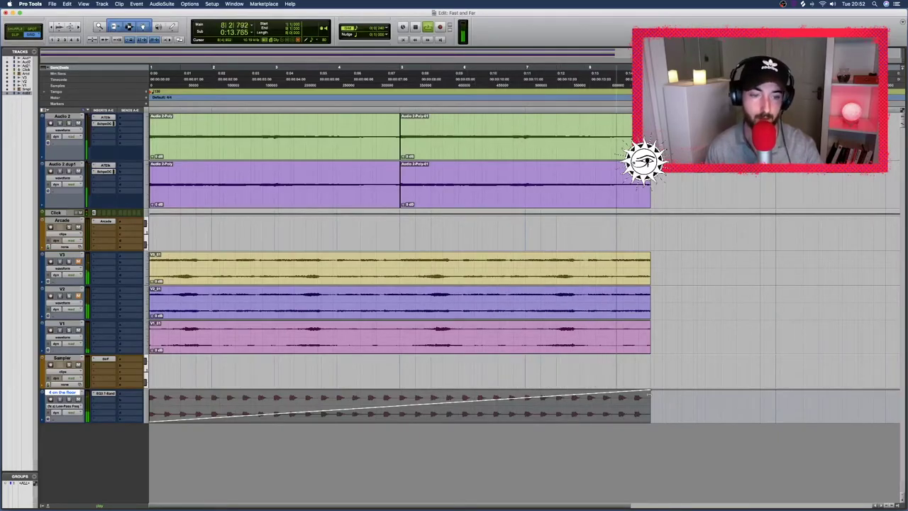
key("space")
Duplicate the clips on Audio 2 and Audio 2.dup1 from bar 9, and return the 4 on the floor track to waveform view.
left_click(436, 190)
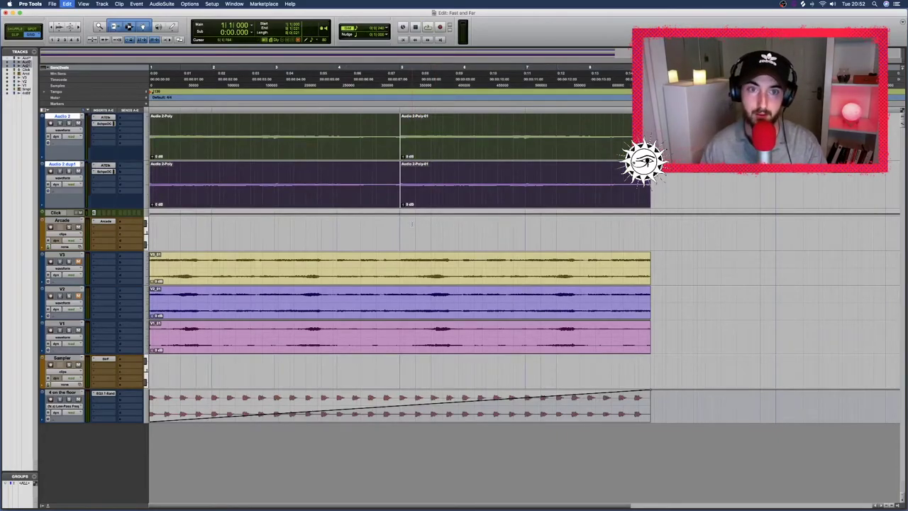
left_click(69, 406)
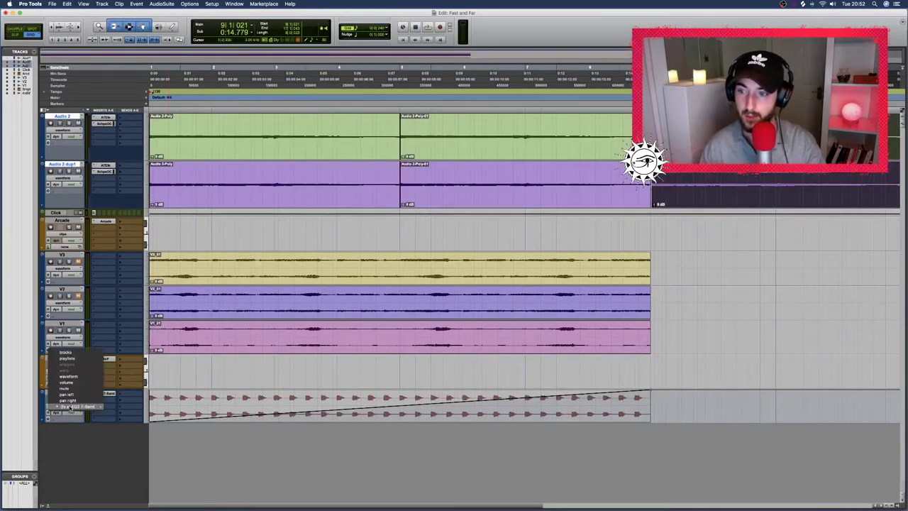
left_click(81, 379)
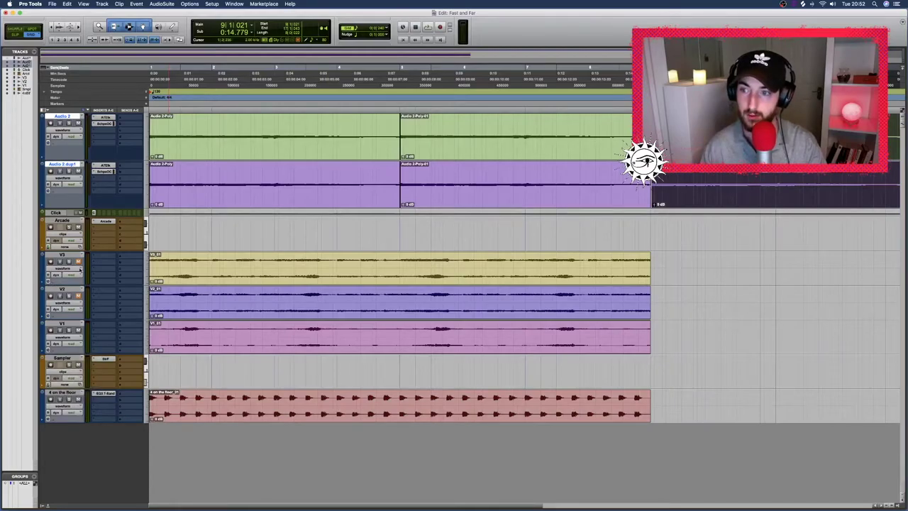
Insert the stereo MRhythmizer plug-in on the V3 track and check the track's level in the mixer.
left_click(104, 258)
mouse_move(128, 270)
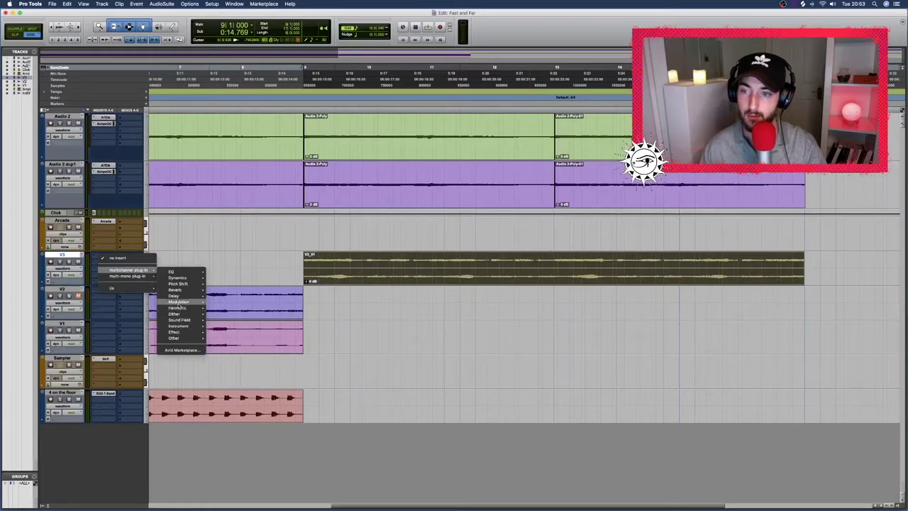
mouse_move(171, 278)
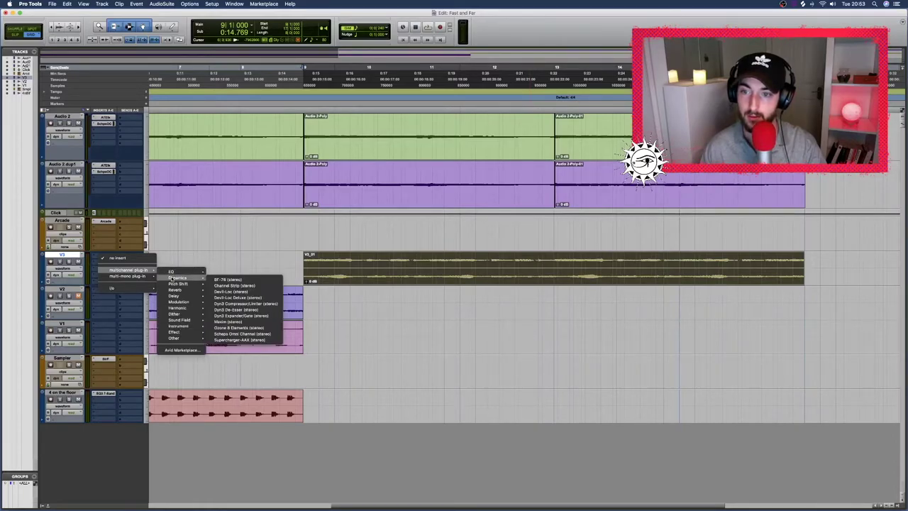
mouse_move(181, 303)
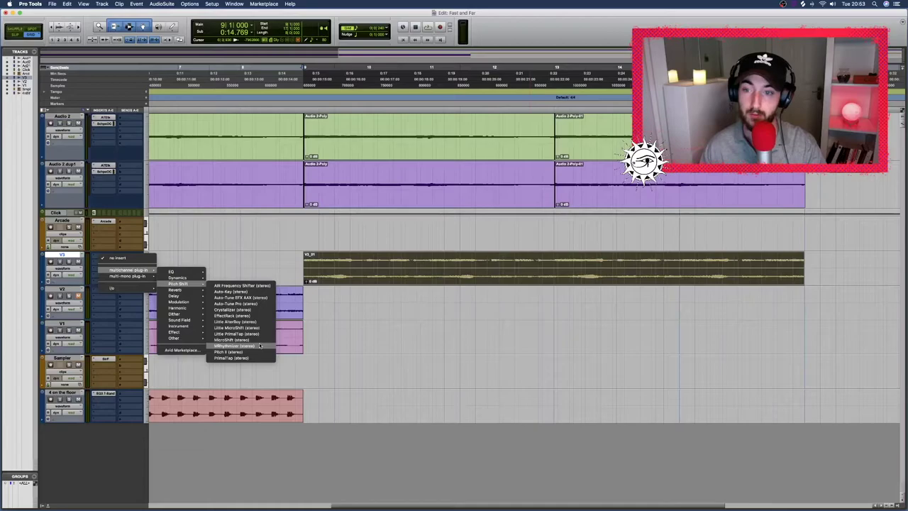
left_click(260, 345)
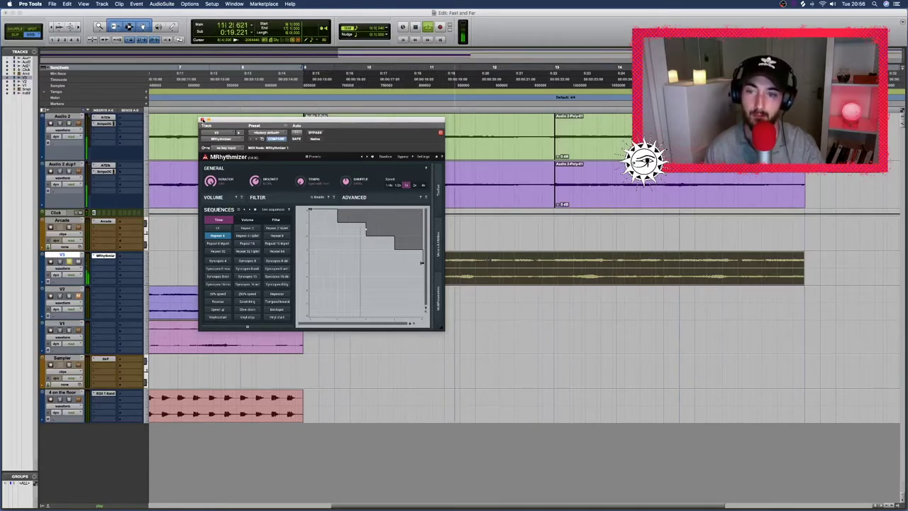
left_click(202, 119)
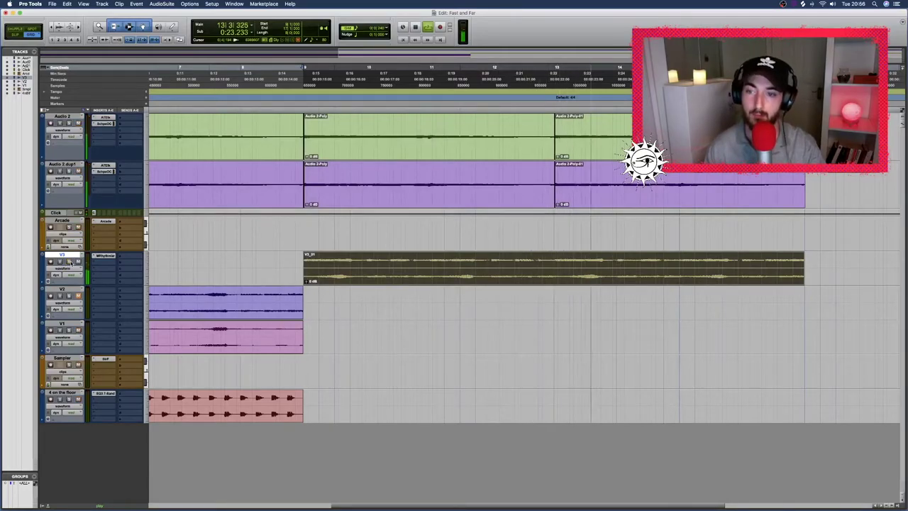
key("super+equal")
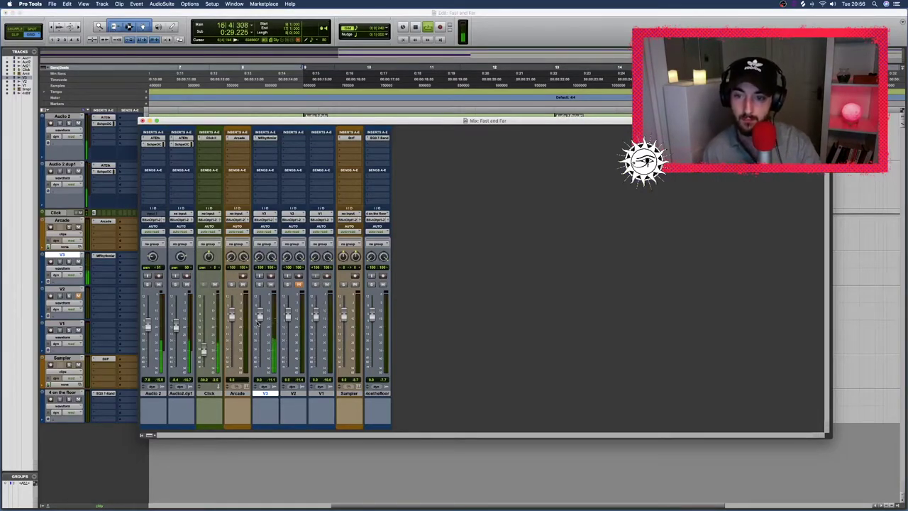
key("super+equal")
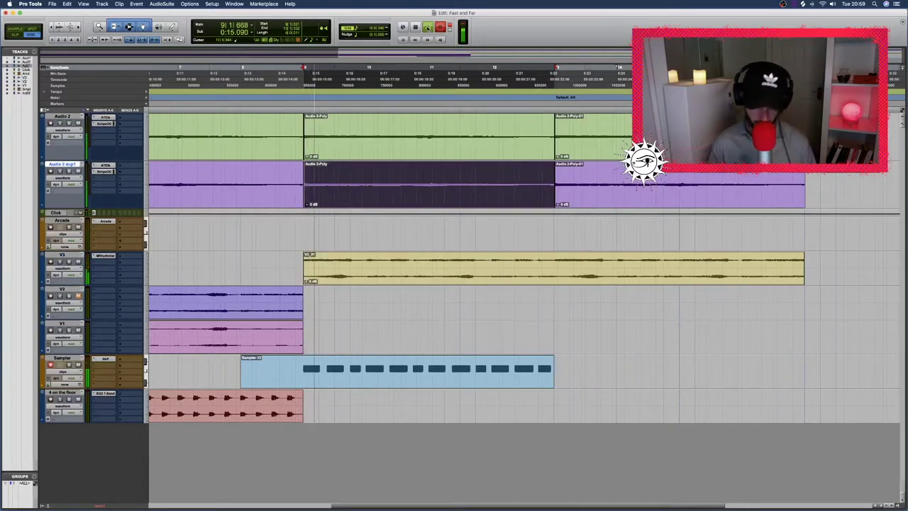
Record a MIDI drum part on the Sampler track over the four bars starting at bar 9.
key("space")
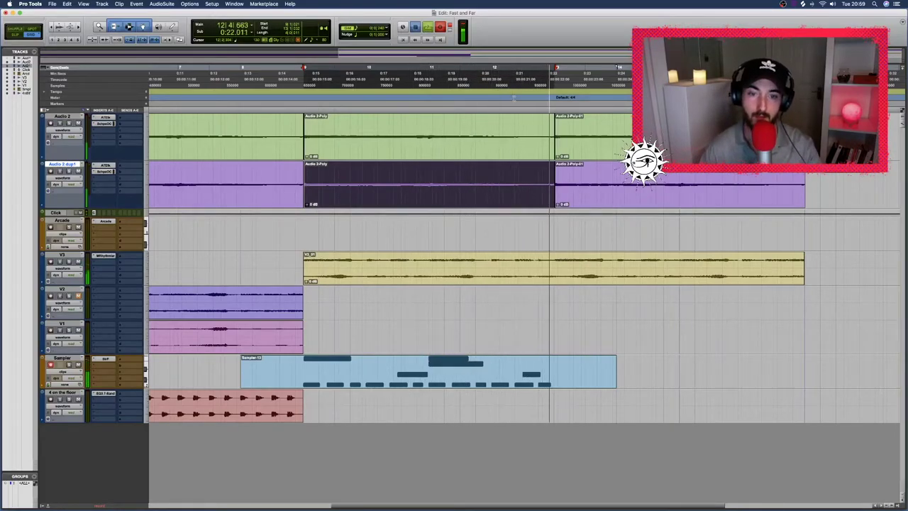
key("space")
left_click(105, 358)
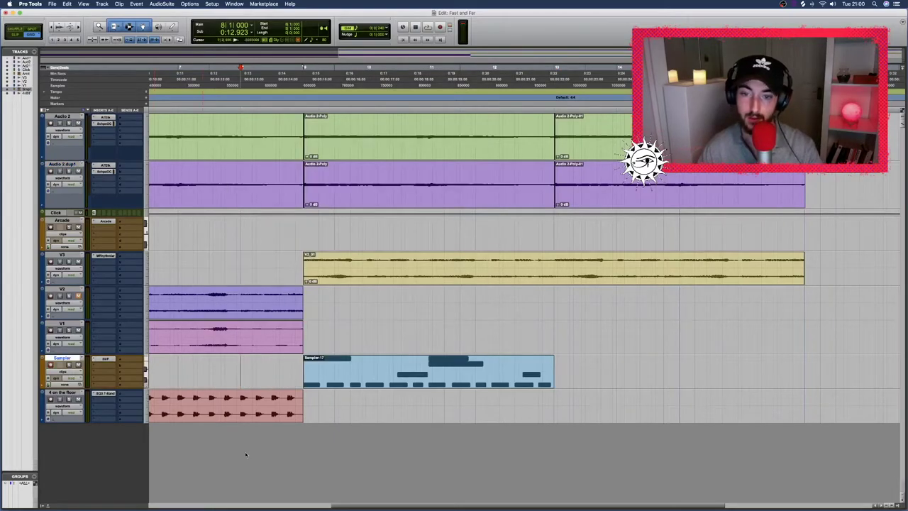
Place the closed hi-hat sample on a new track at bar 9 and duplicate its hits until they fill four bars.
left_click_drag(245, 455, 304, 441)
key("super+d")
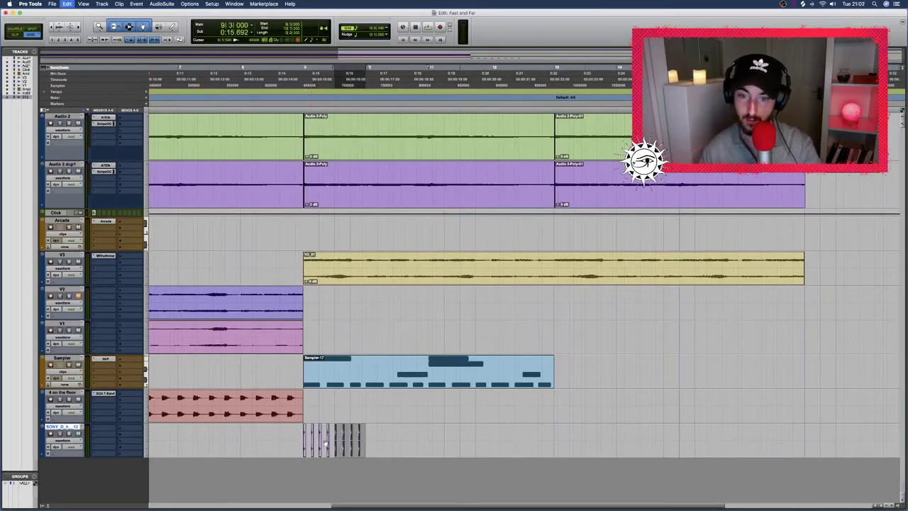
left_click(304, 446, "shift")
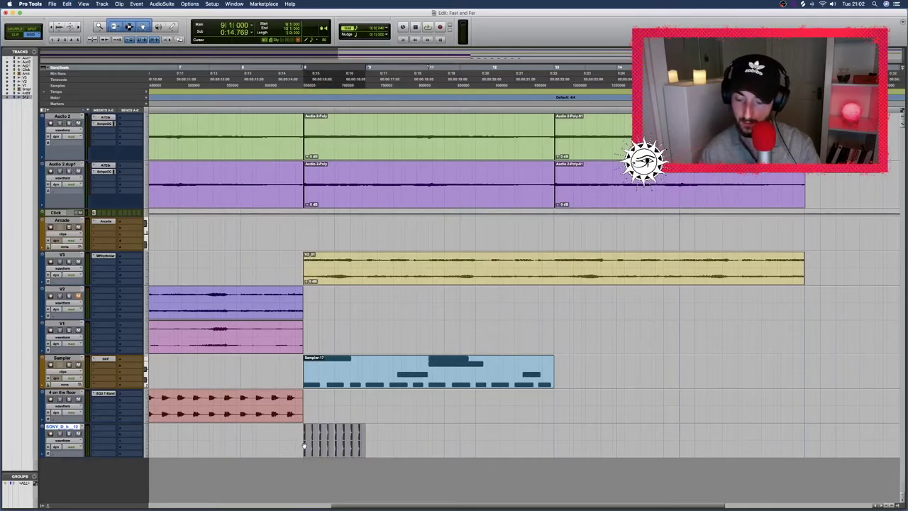
key("super+d")
key("super+d")
key("super+d")
Select the Sampler clip, play the section from bar 9, and check the track levels in the mixer.
left_click(380, 384)
key("space")
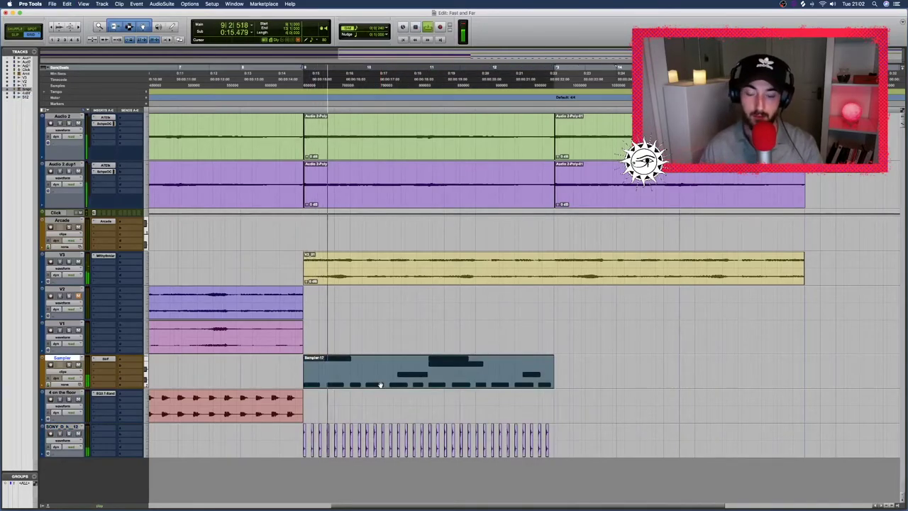
key("super+equal")
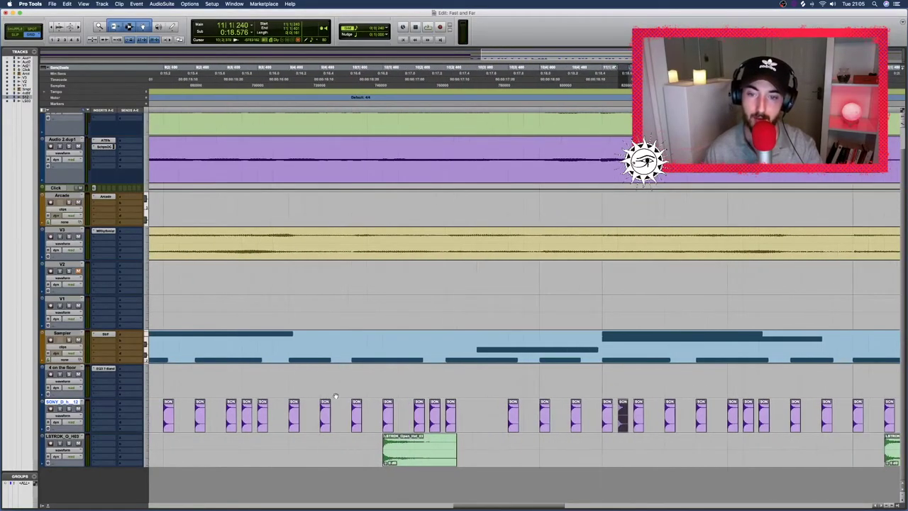
scroll(335, 395, "left", 5)
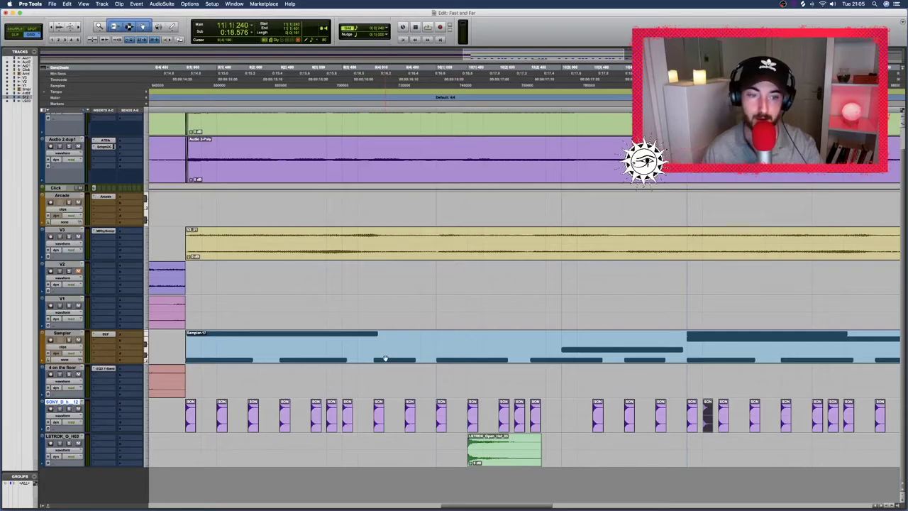
left_click(384, 358)
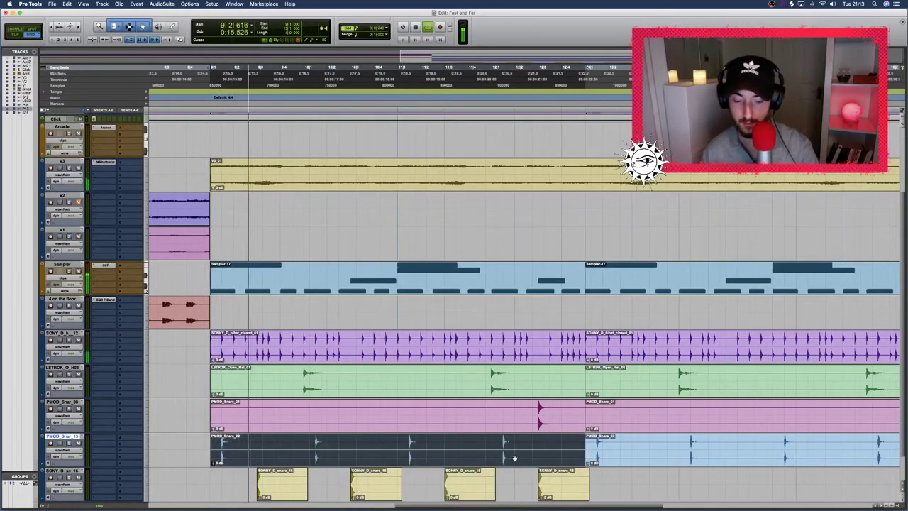
key("super+equal")
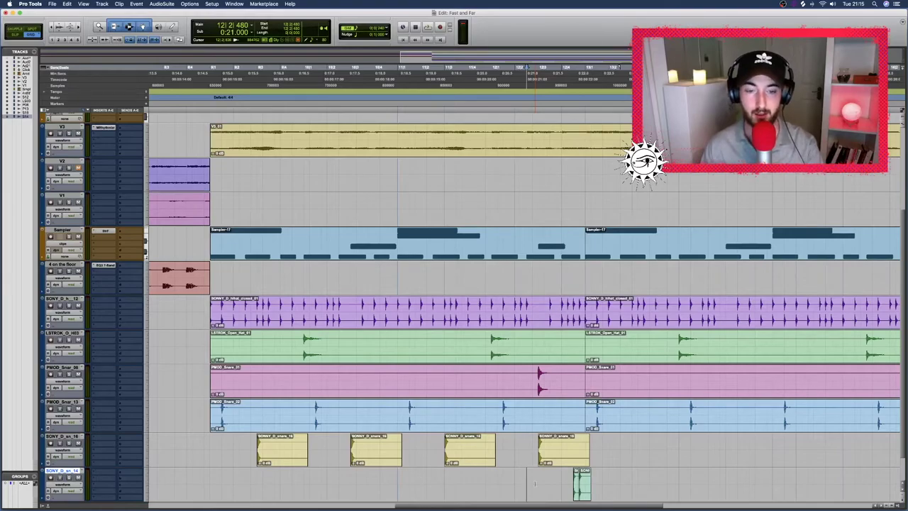
Play back the section from the first PMOD_Snar_13 clip, then select the final short snare hit on the lowest track.
left_click(469, 423)
key("space")
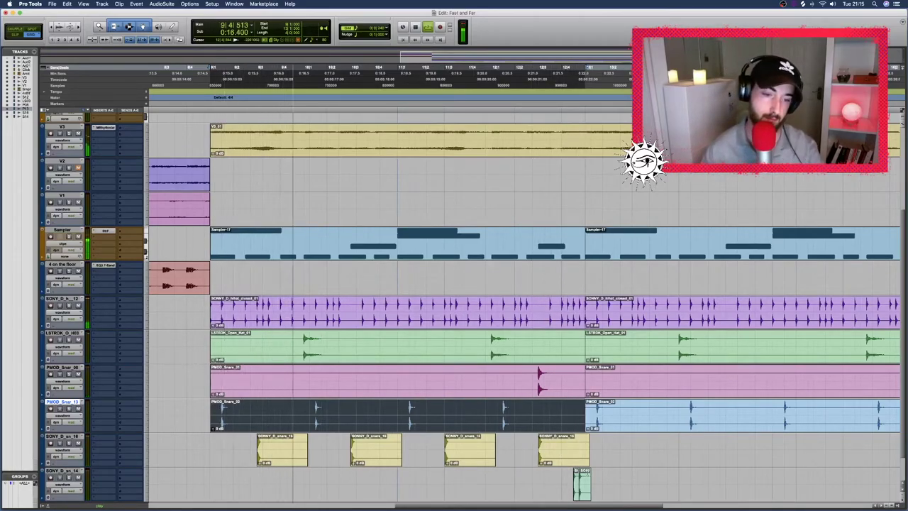
left_click(586, 485)
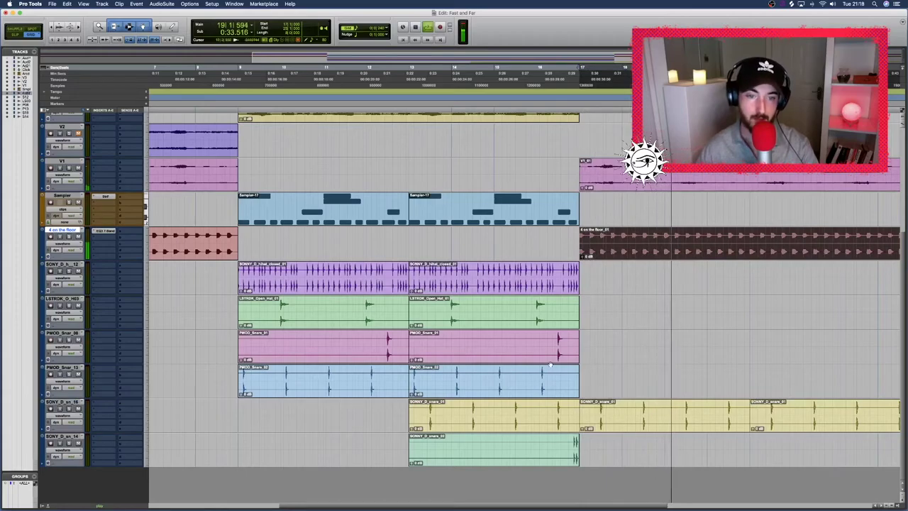
Duplicate the second clip of the PMOD_Snar_13 track into the section starting at bar 17.
left_click(542, 391)
key("super+c")
key("super+d")
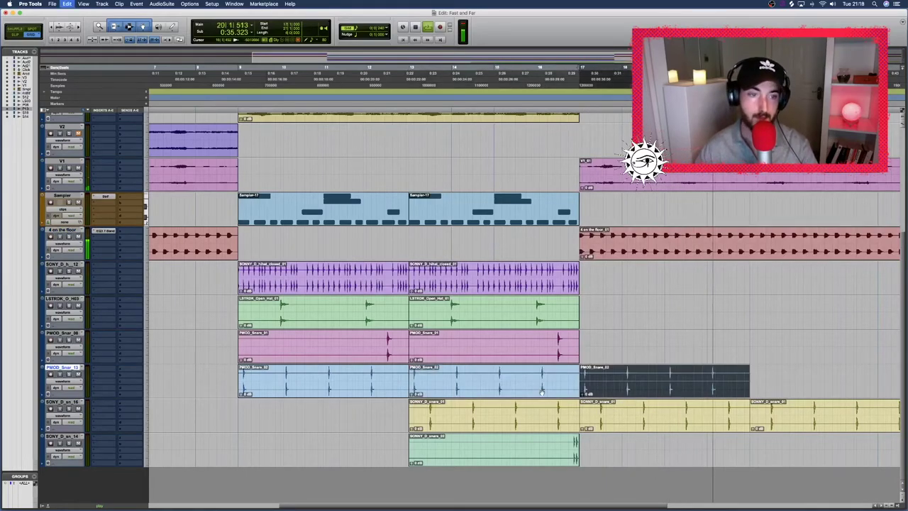
Duplicate the PMOD_Snar_13 clip into bar 21 and the second open hi-hat clip twice to fill bars 17 to 24, and stop playback.
key("super+d")
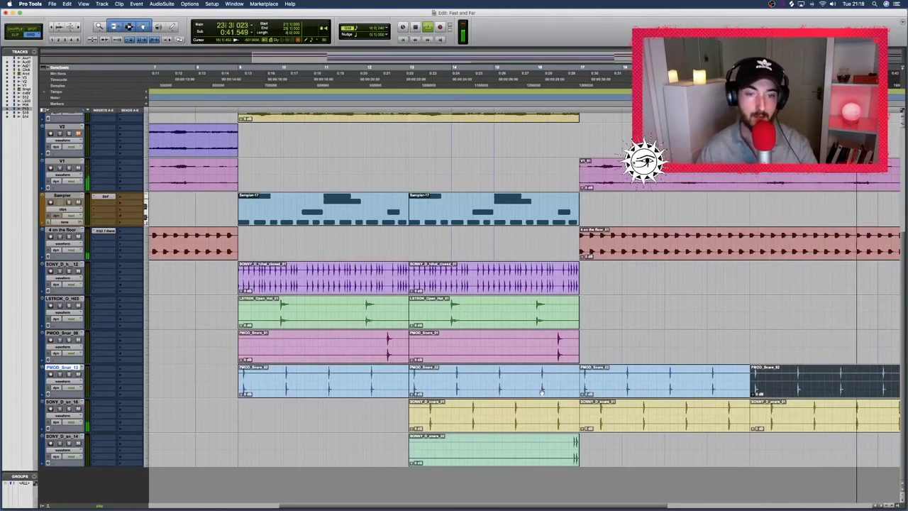
left_click(510, 323)
key("super+d")
key("super+d")
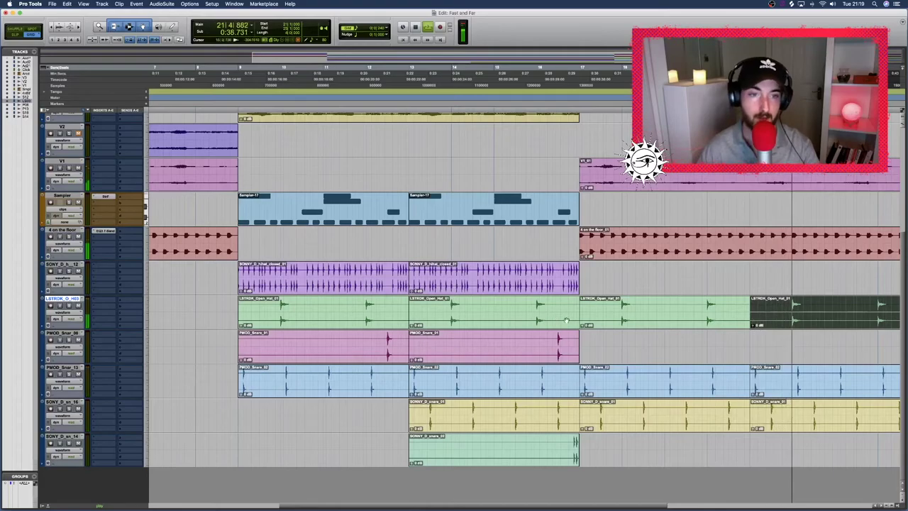
scroll(634, 291, "up", 2)
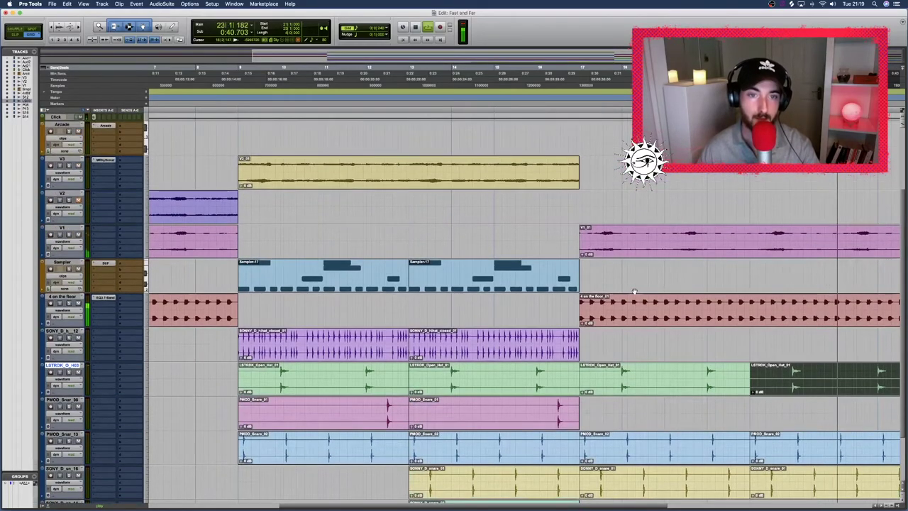
scroll(634, 292, "up", 3)
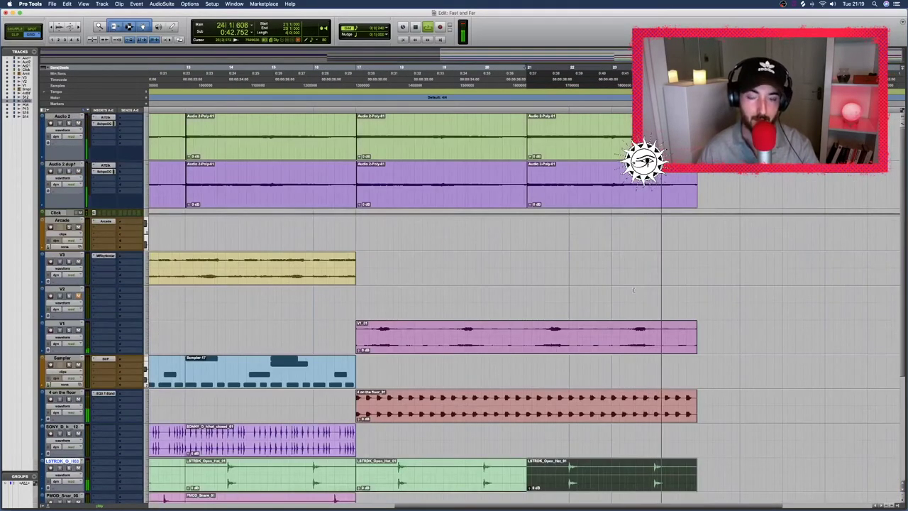
key("space")
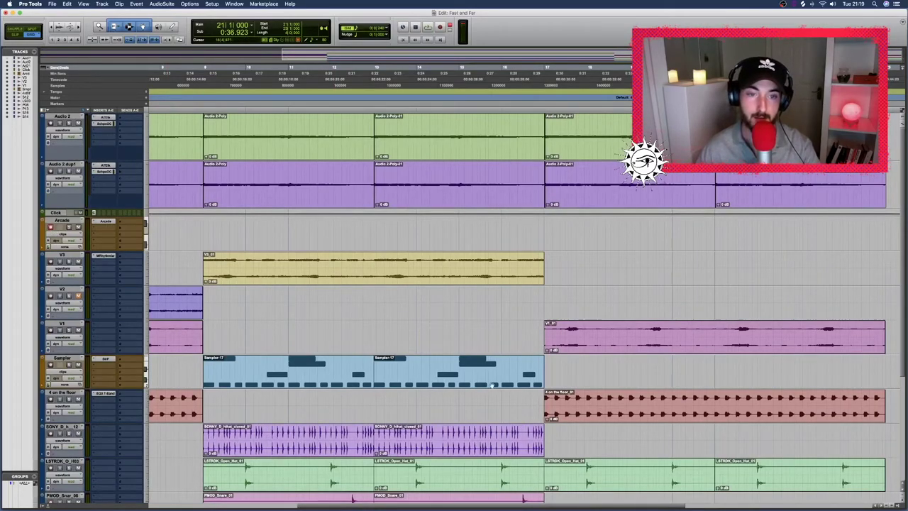
Select the V1 clip at bar 17 and load the Guitar Float kit from Arcade's summer kits.
left_click(630, 350)
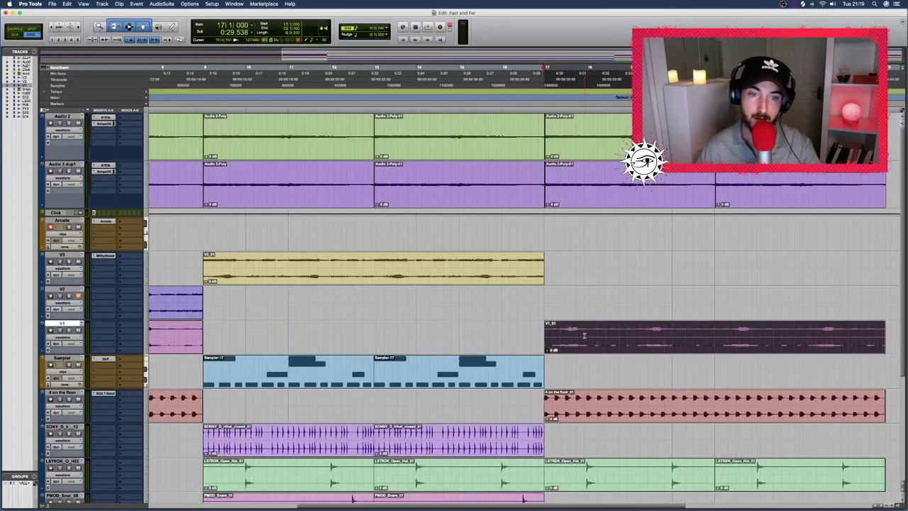
left_click(106, 224)
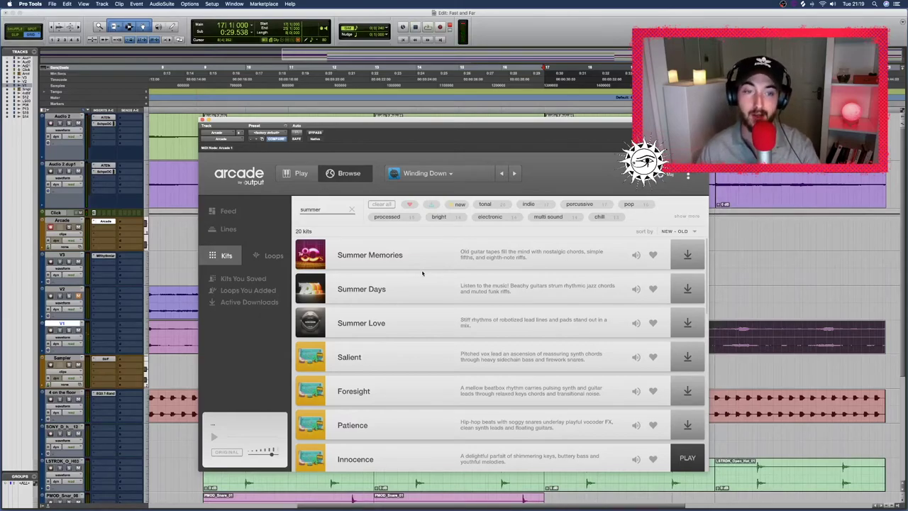
scroll(433, 278, "down", 10)
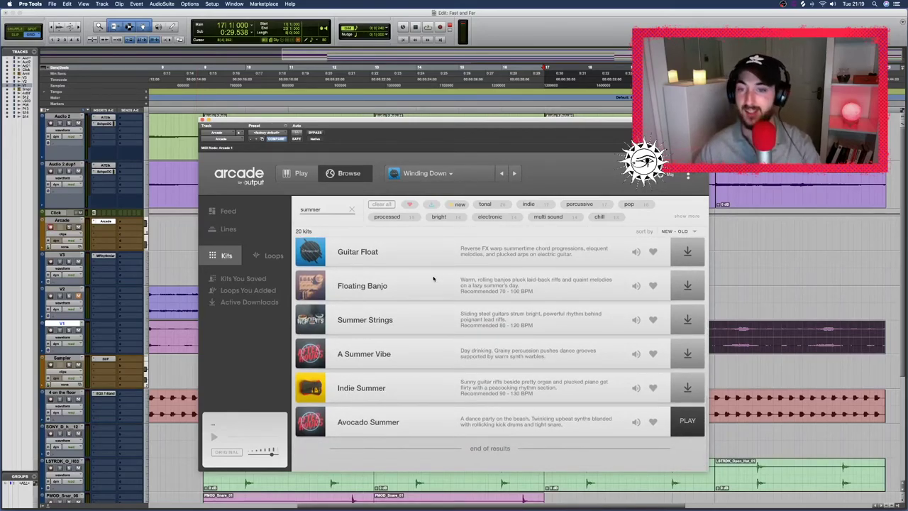
scroll(447, 276, "up", 10)
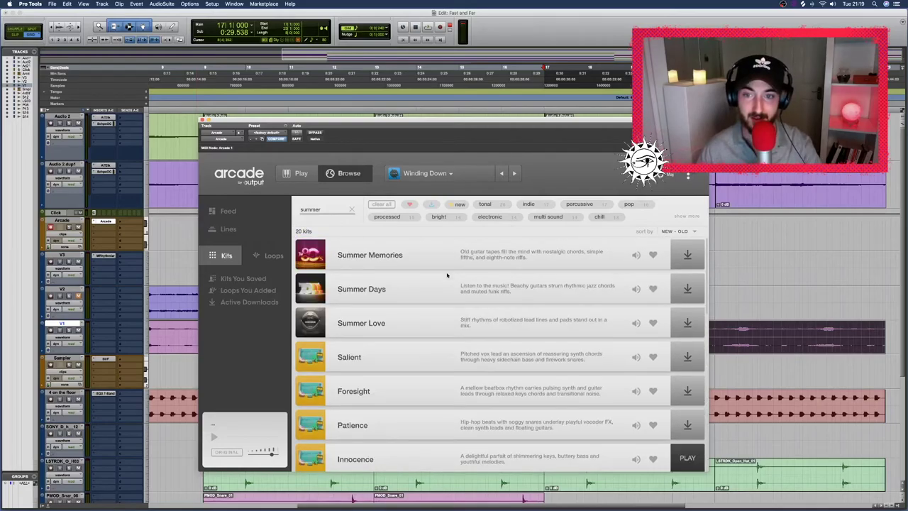
scroll(448, 275, "down", 10)
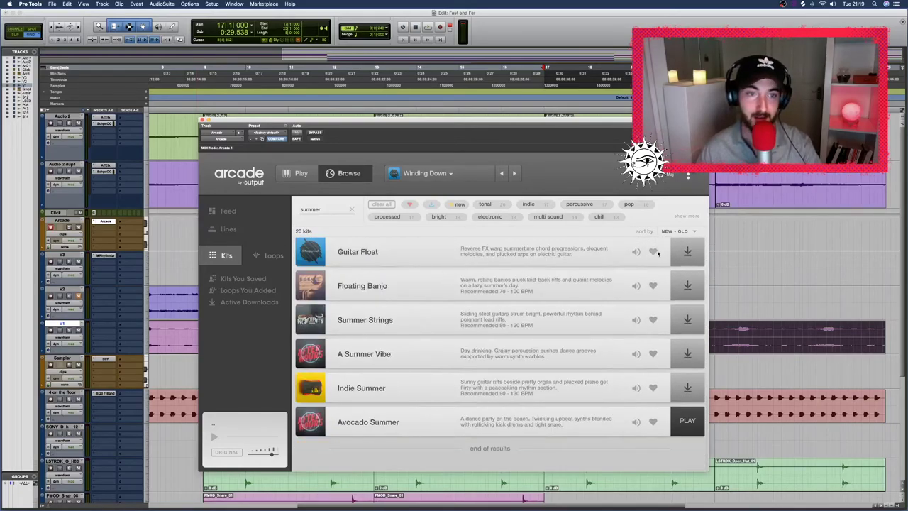
left_click(687, 251)
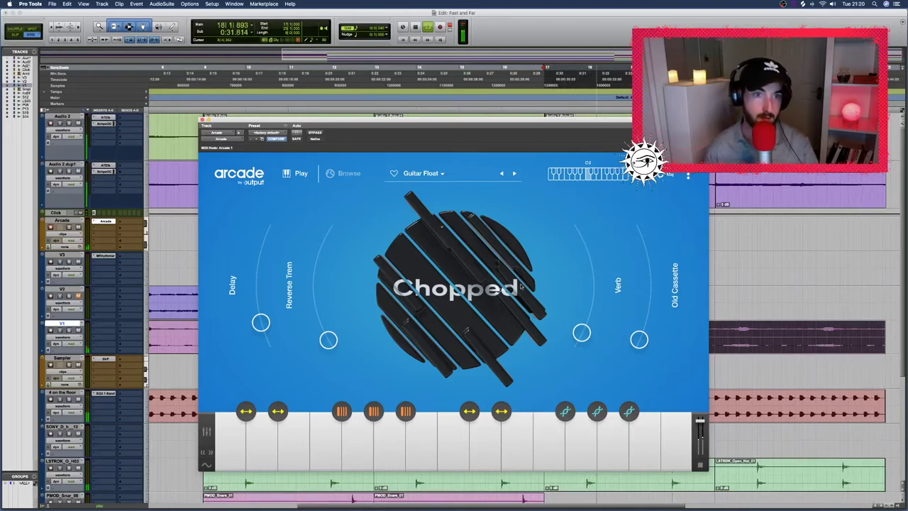
left_click(688, 175)
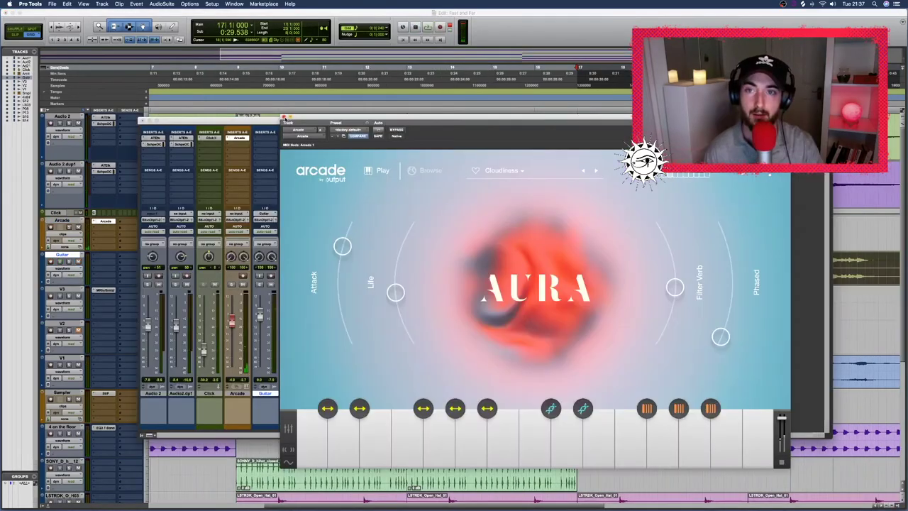
Check the Cloudiness kit on the Arcade channel from the mixer, close both windows and start the transport.
key("super+equal")
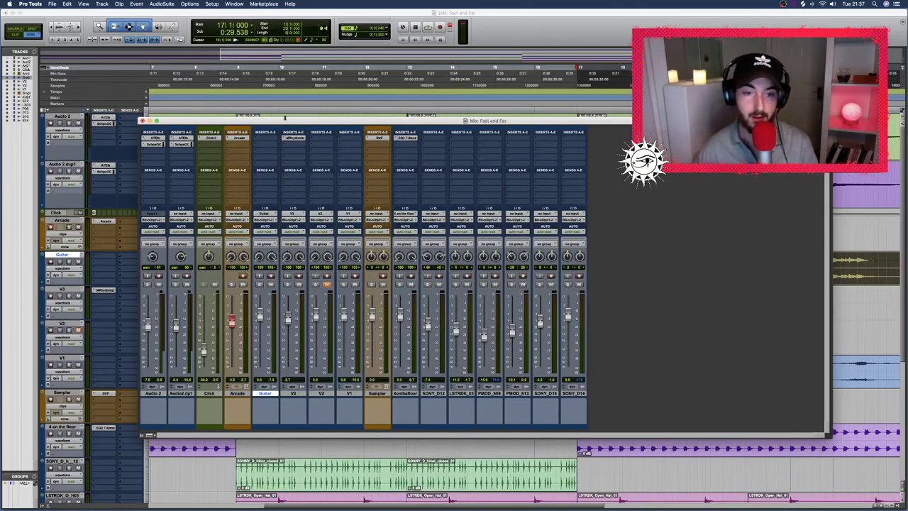
left_click(237, 138)
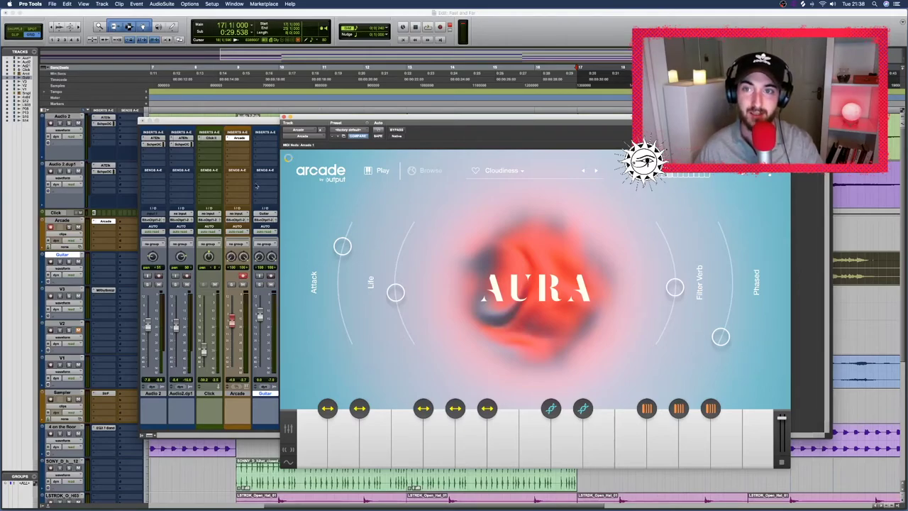
left_click(284, 115)
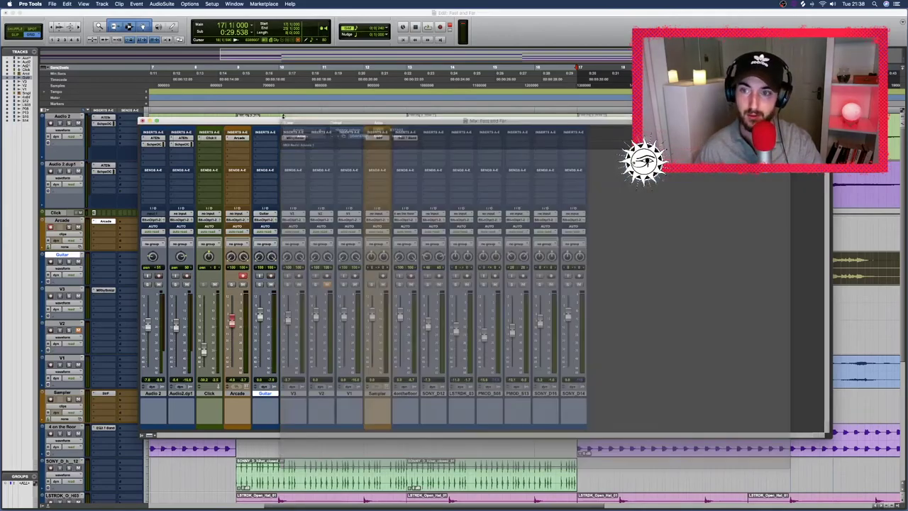
key("super+equal")
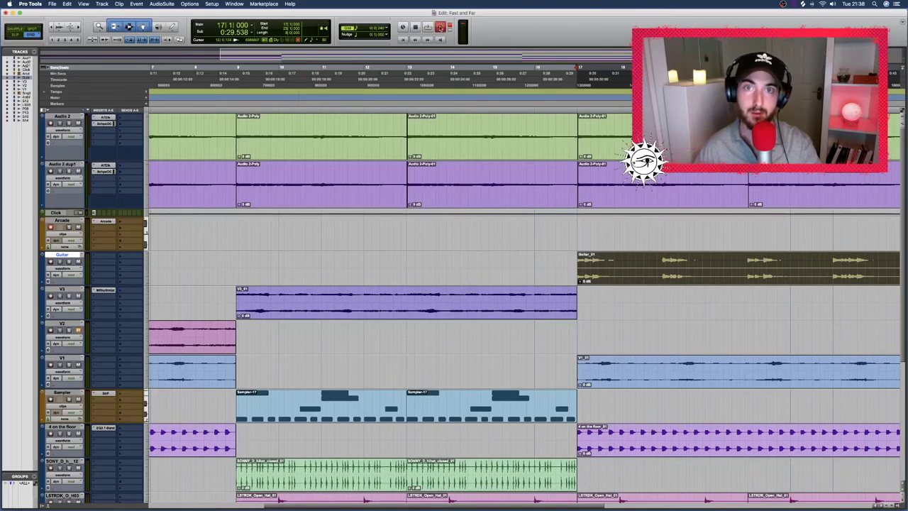
key("space")
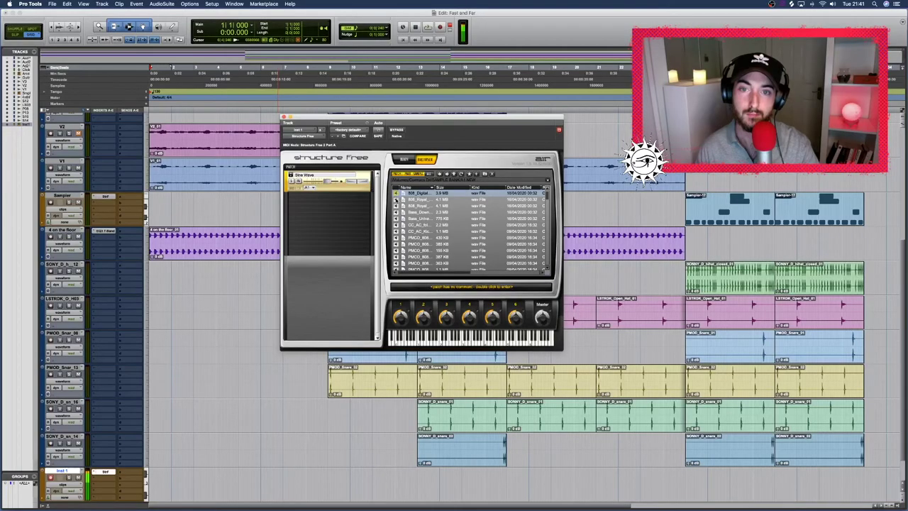
Audition the 808_Royal and bass samples in Structure Free's browser on the Inst 1 track.
left_click(396, 199)
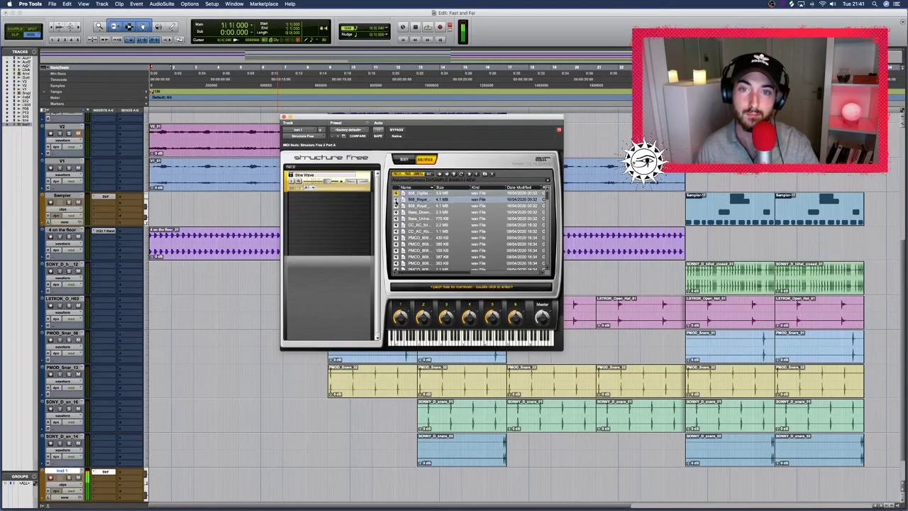
left_click(397, 205)
left_click(396, 200)
left_click(396, 212)
left_click(396, 219)
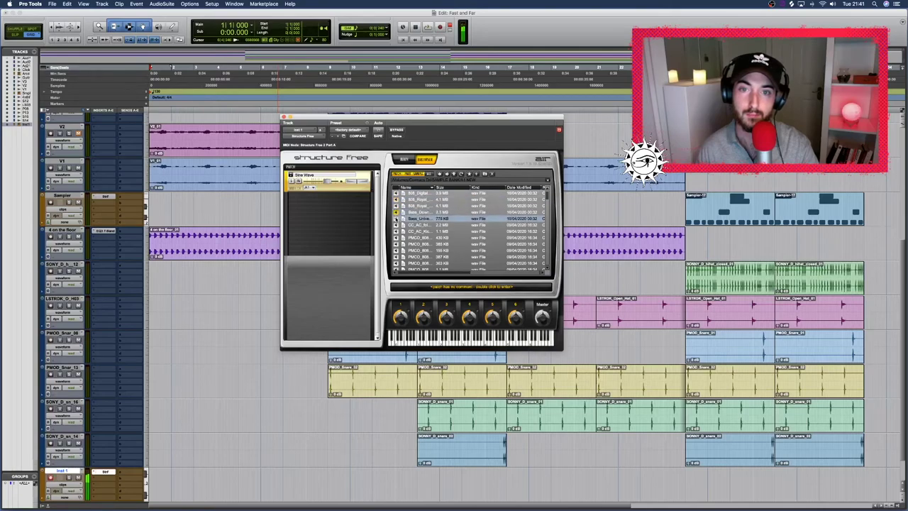
left_click(396, 199)
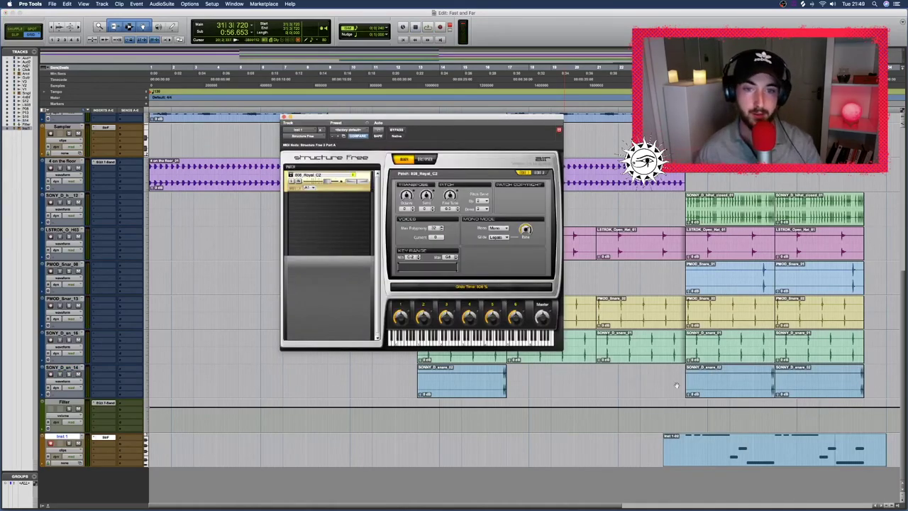
Open the Inst 1 clip in the MIDI Editor and examine its bass notes through to the end.
double_click(778, 457)
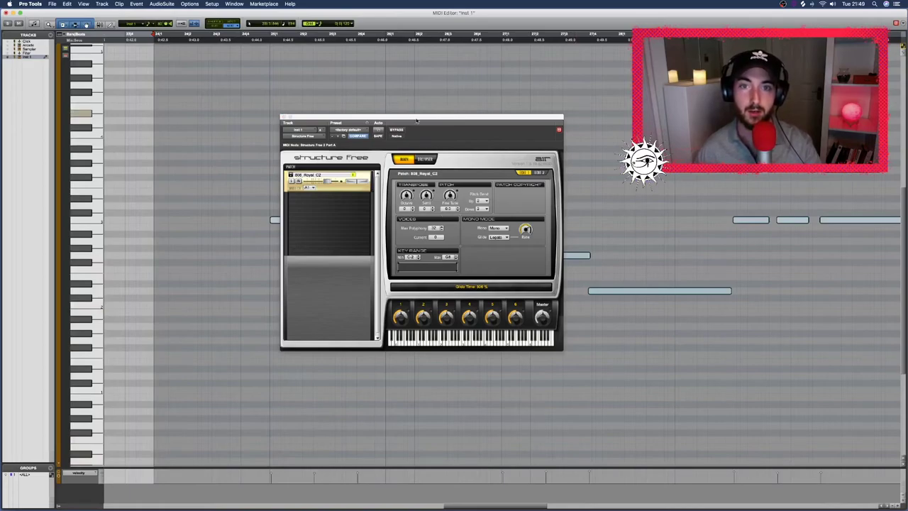
scroll(696, 294, "right", 10)
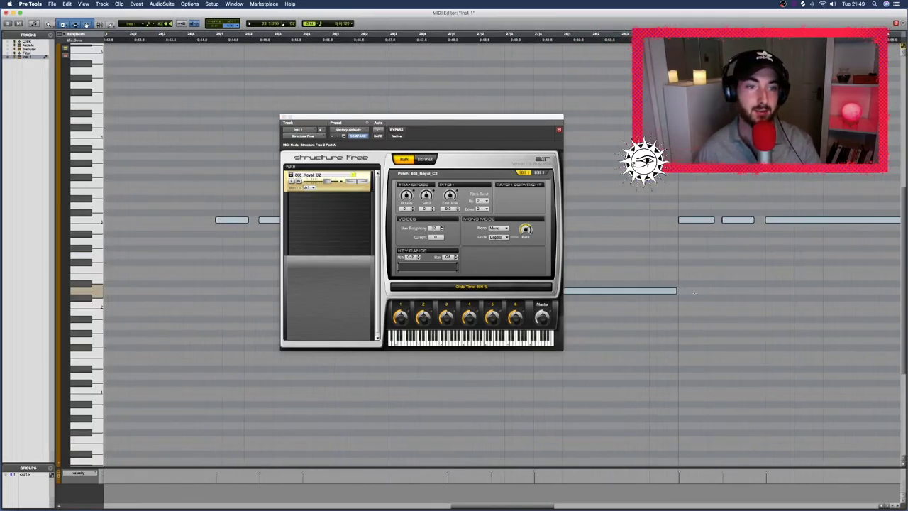
scroll(694, 293, "right", 10)
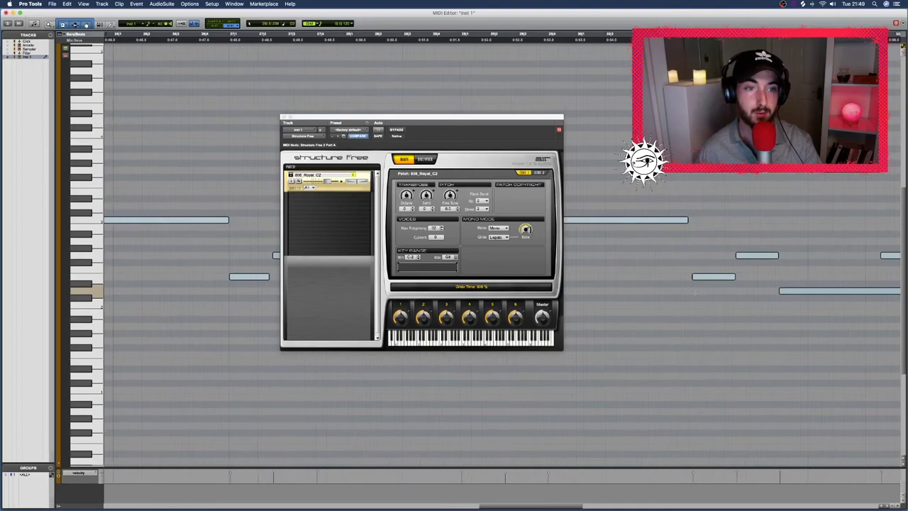
scroll(691, 292, "right", 10)
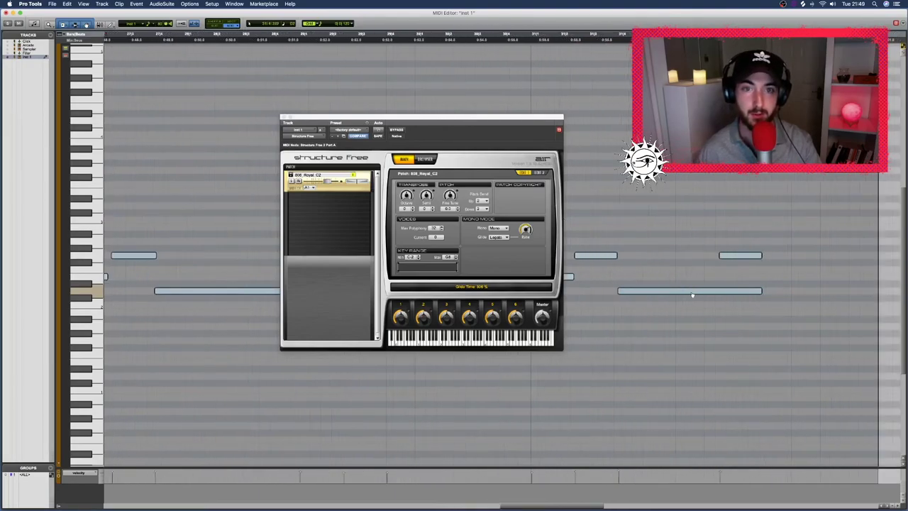
scroll(689, 293, "right", 1)
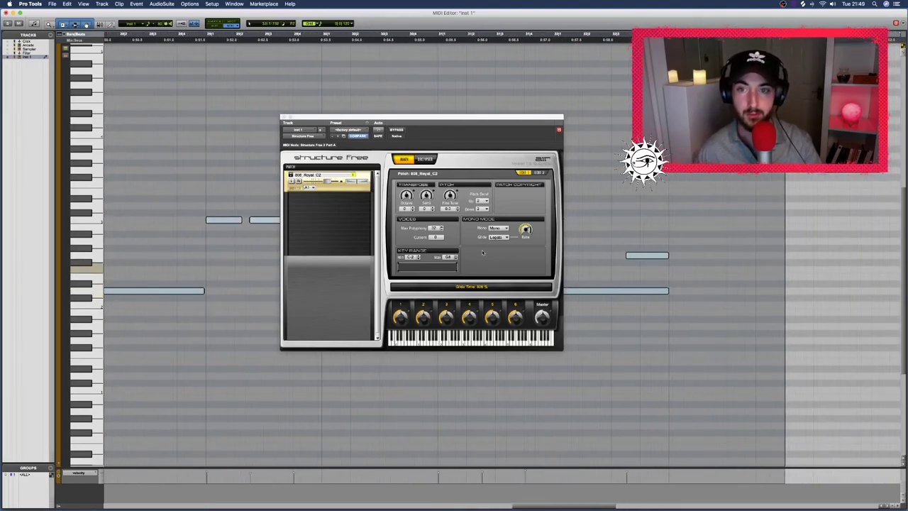